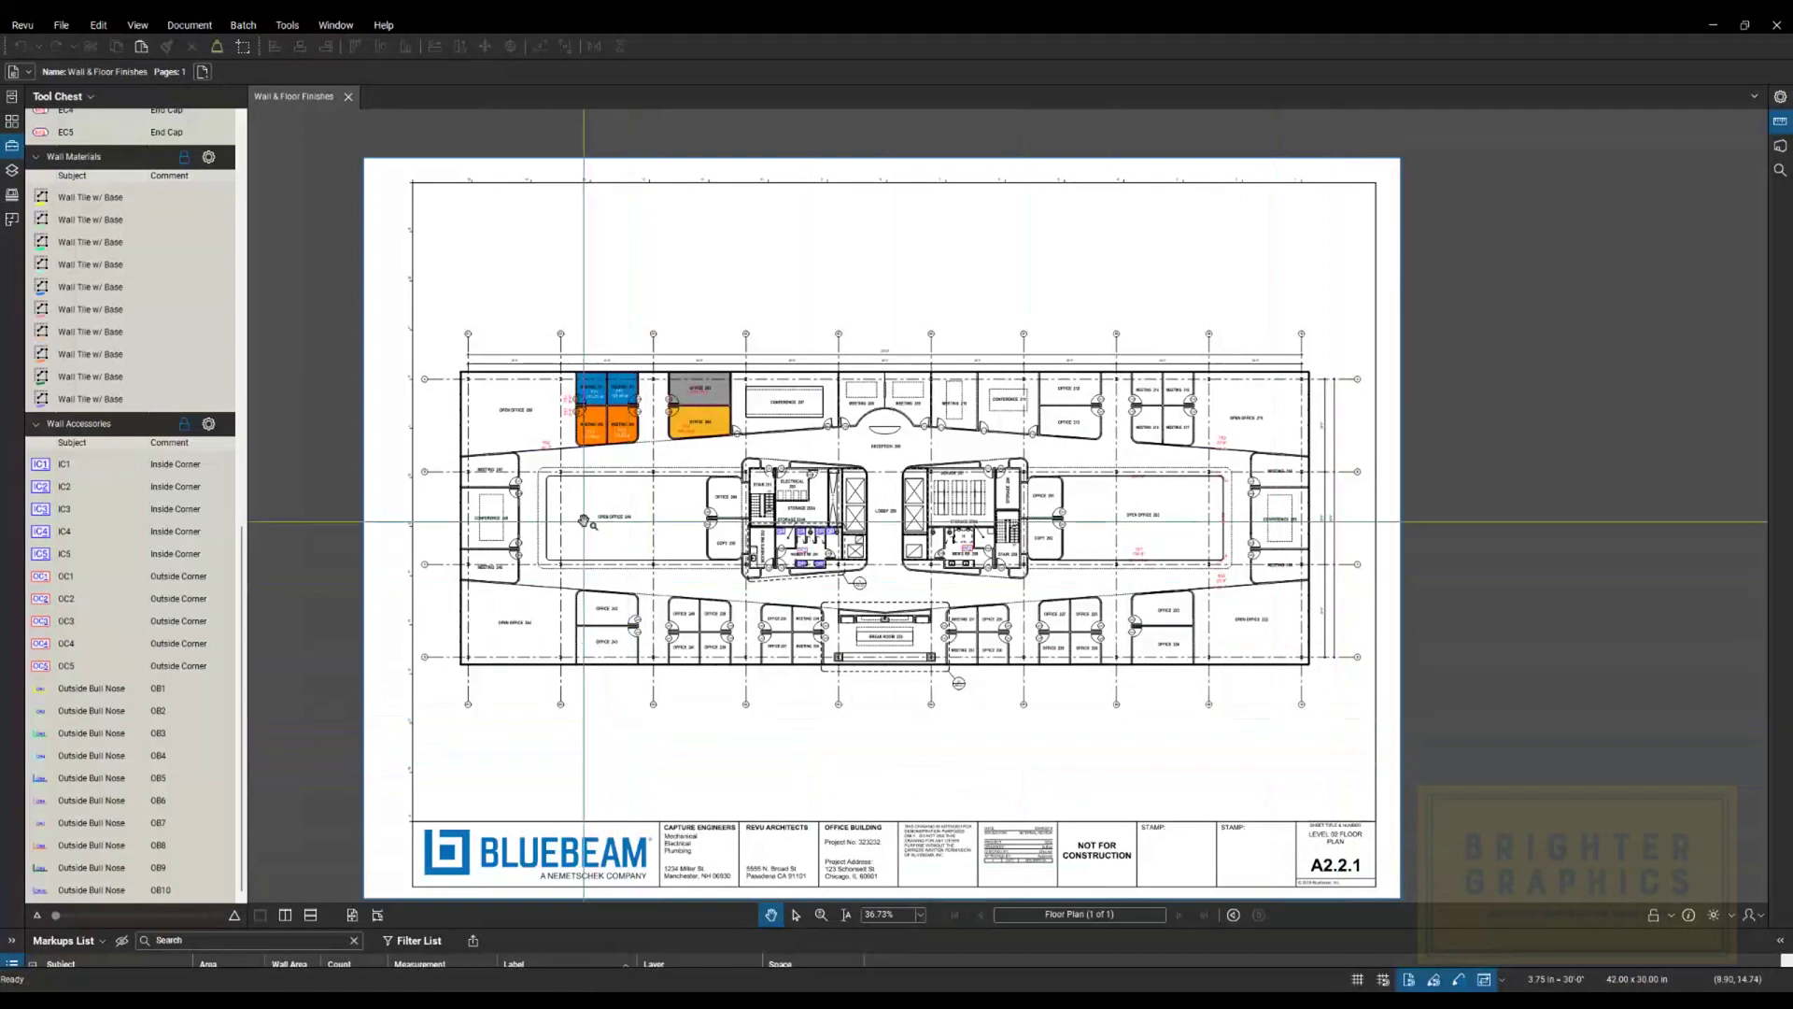
# Pick the wall corner count tool from Wall Accessories and pan to the restrooms
pyautogui.scroll(5, 530, 383)
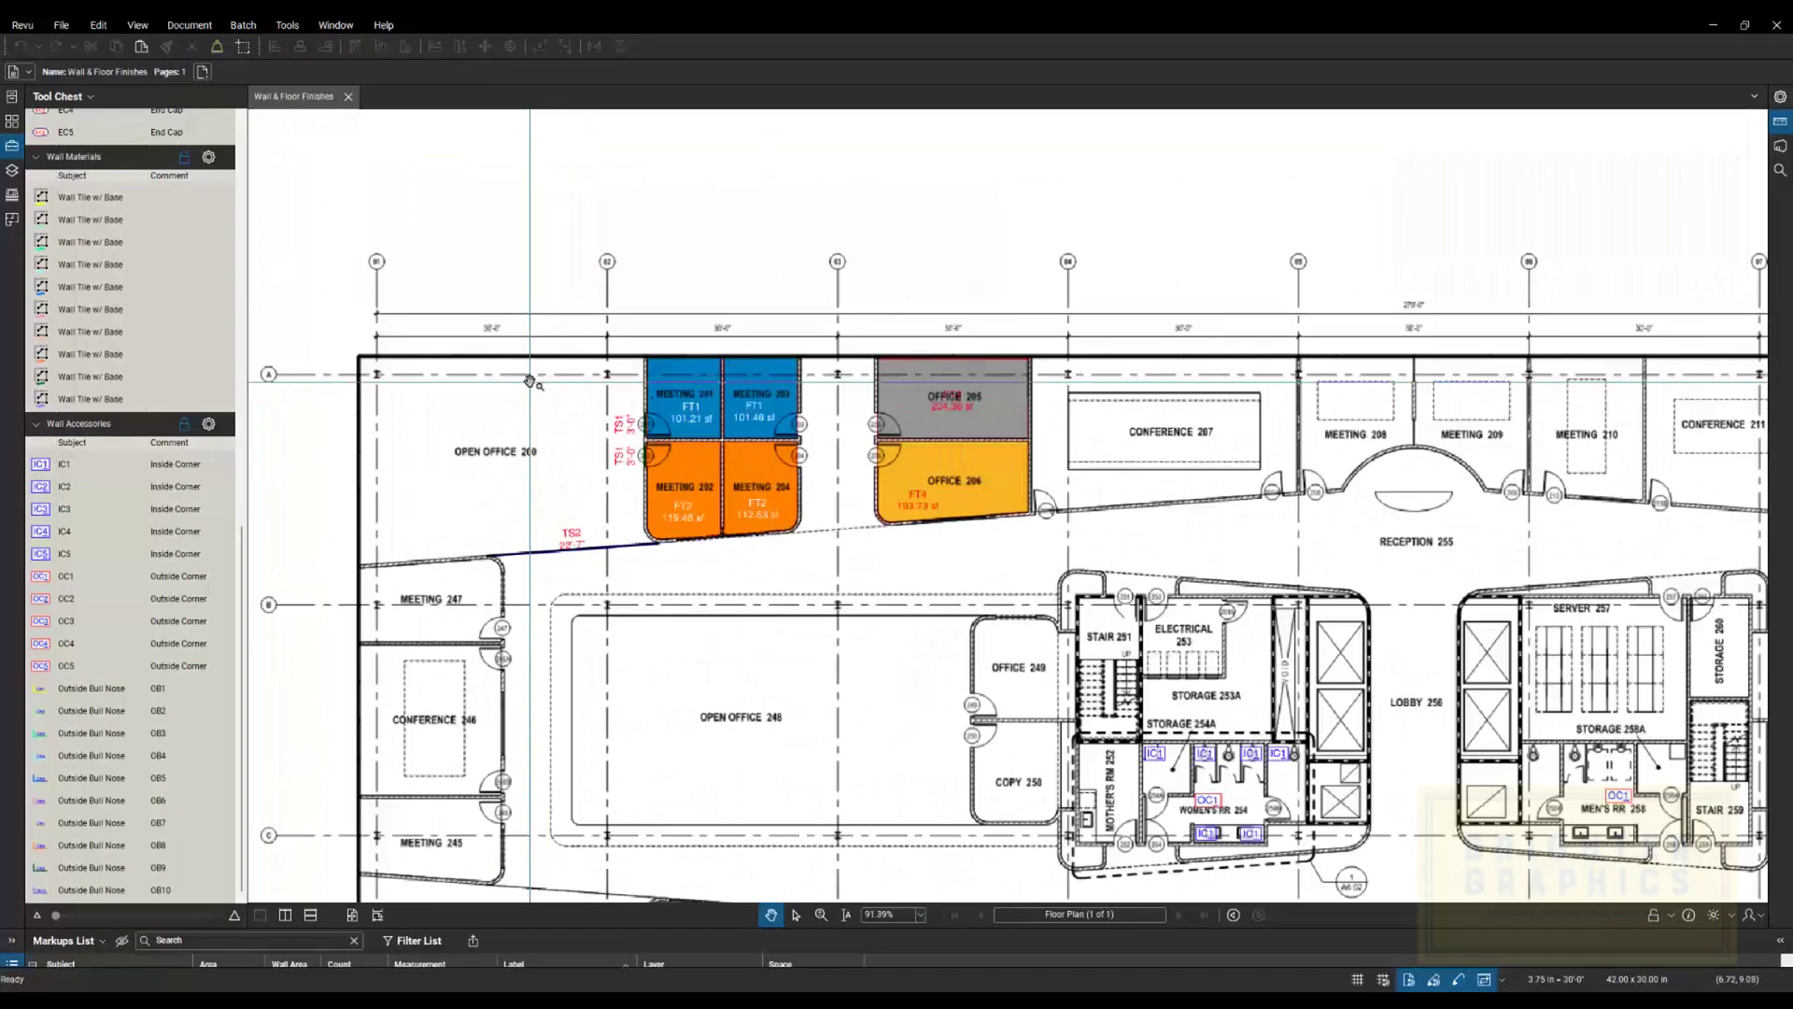
pyautogui.scroll(2, 530, 383)
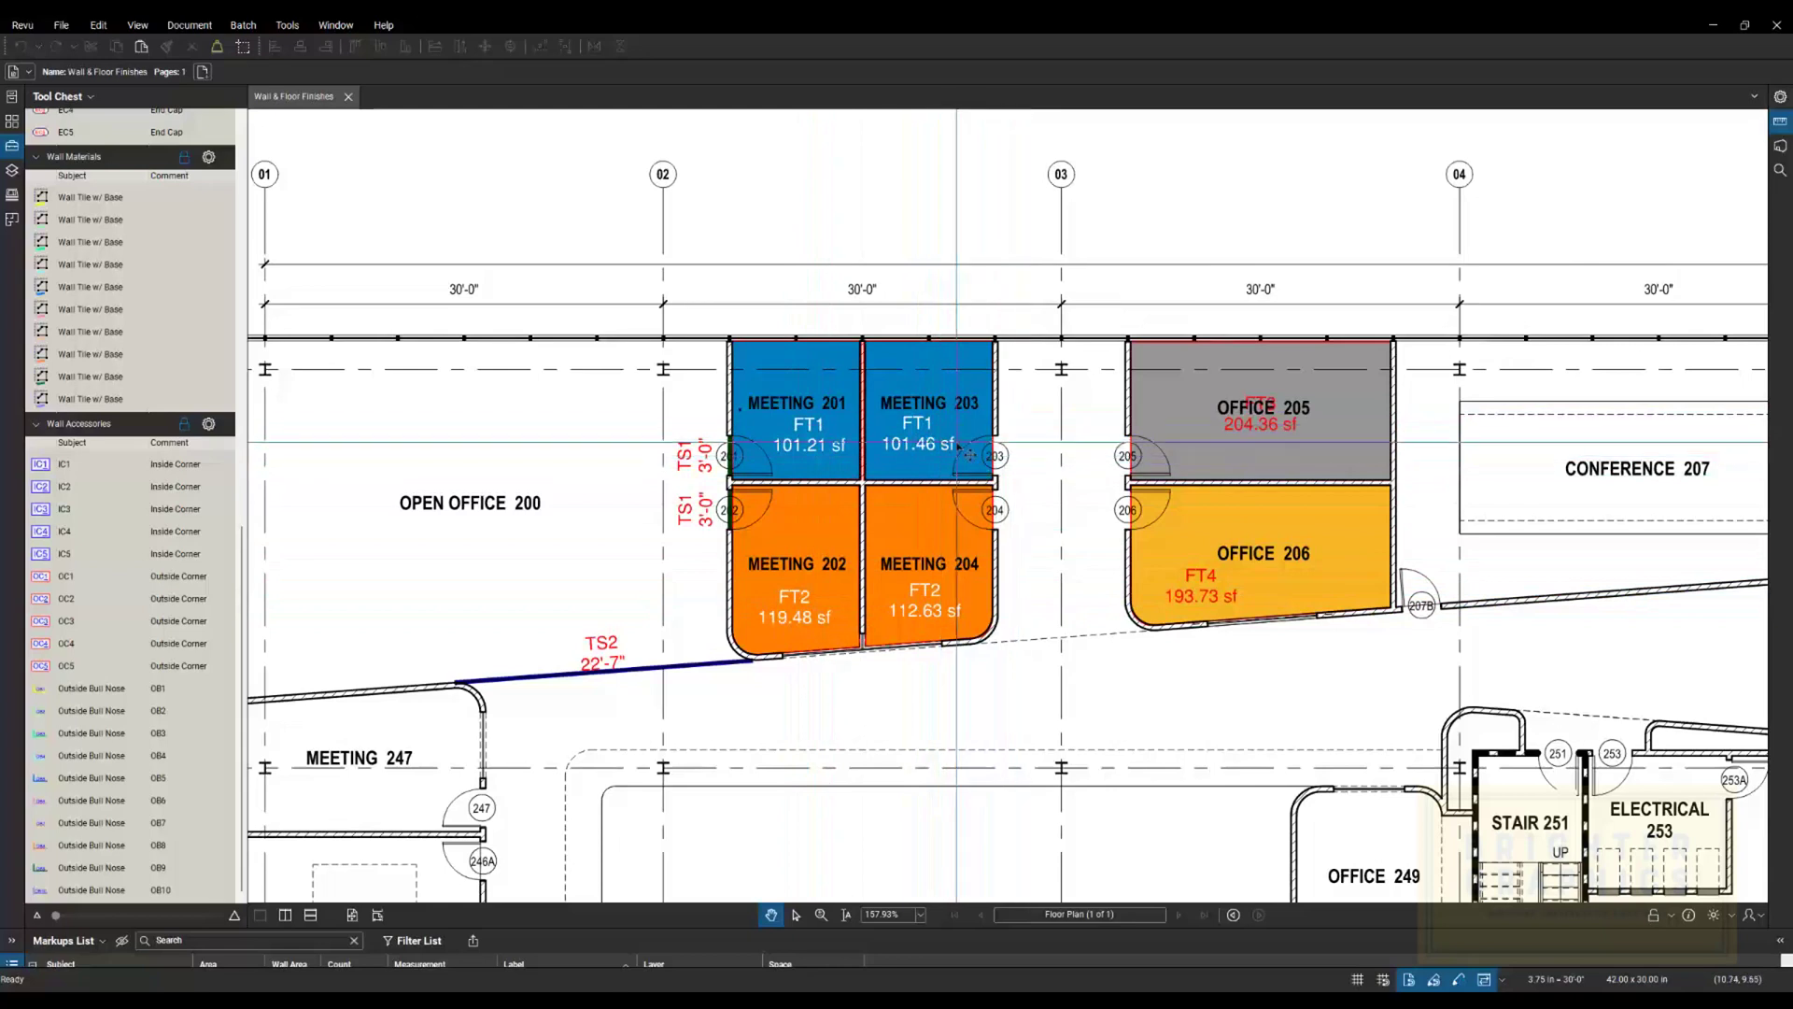
pyautogui.scroll(15, 123, 410)
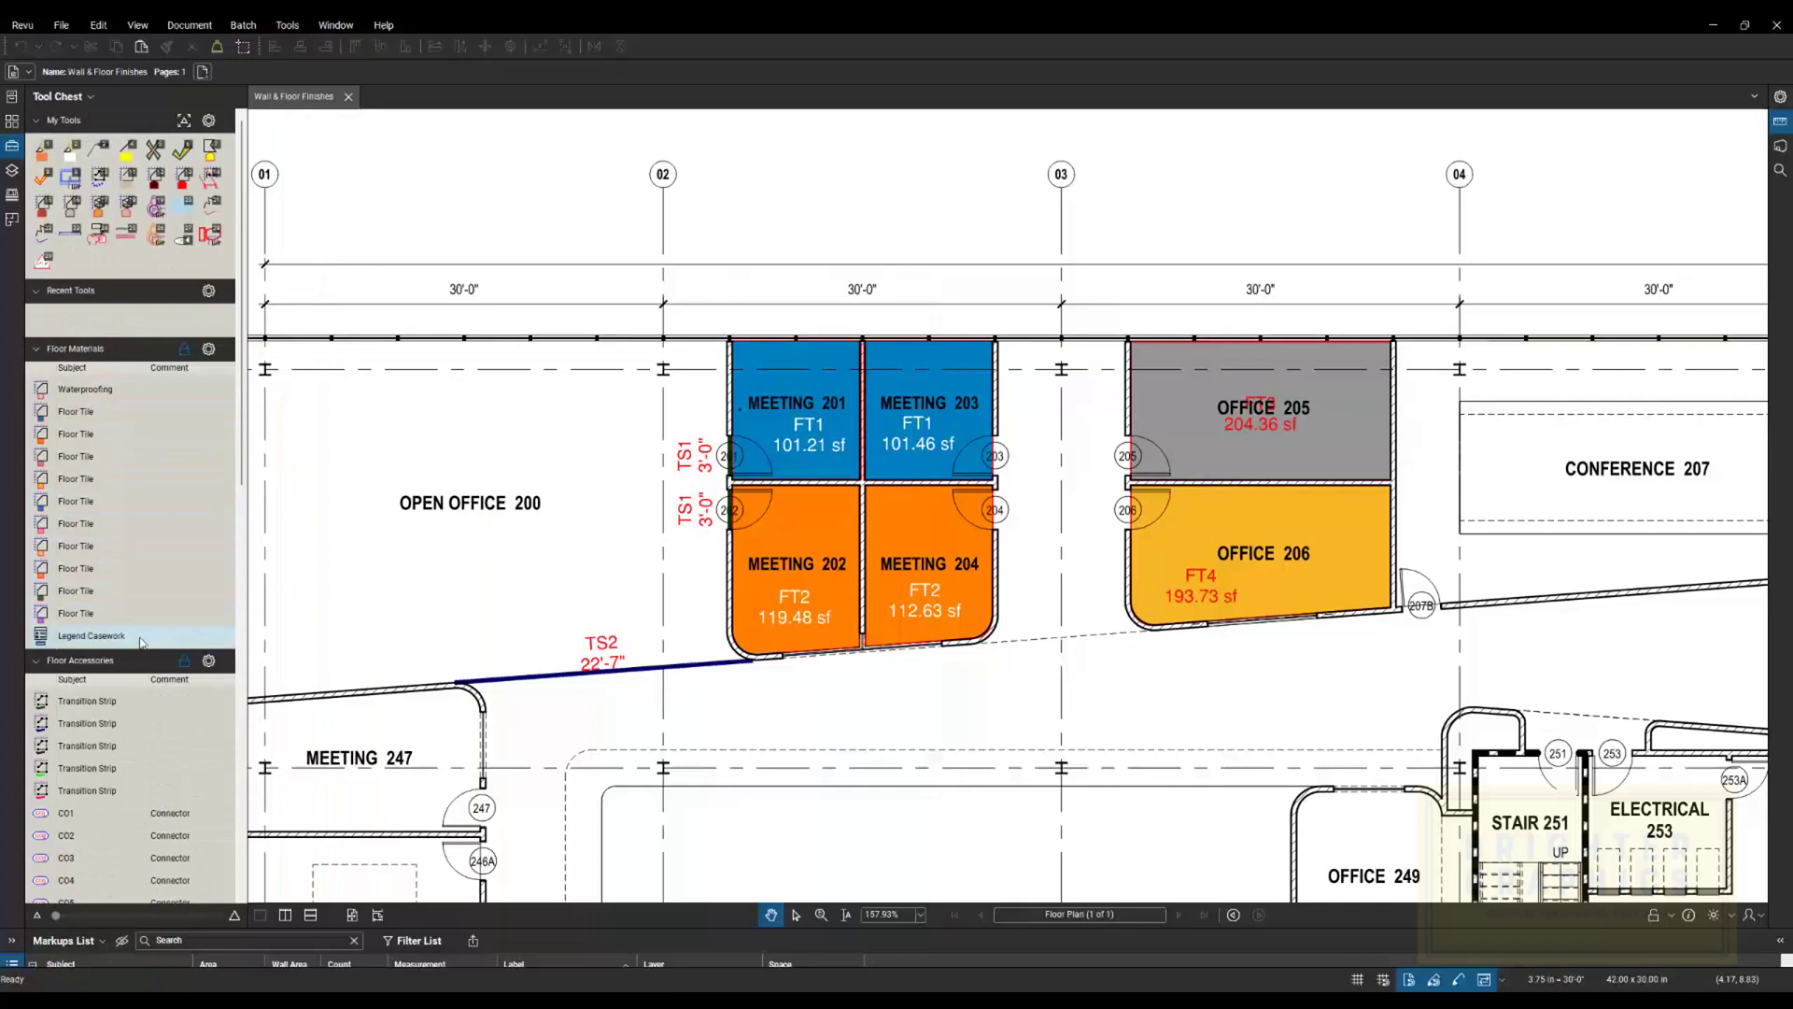
pyautogui.scroll(-3, 107, 621)
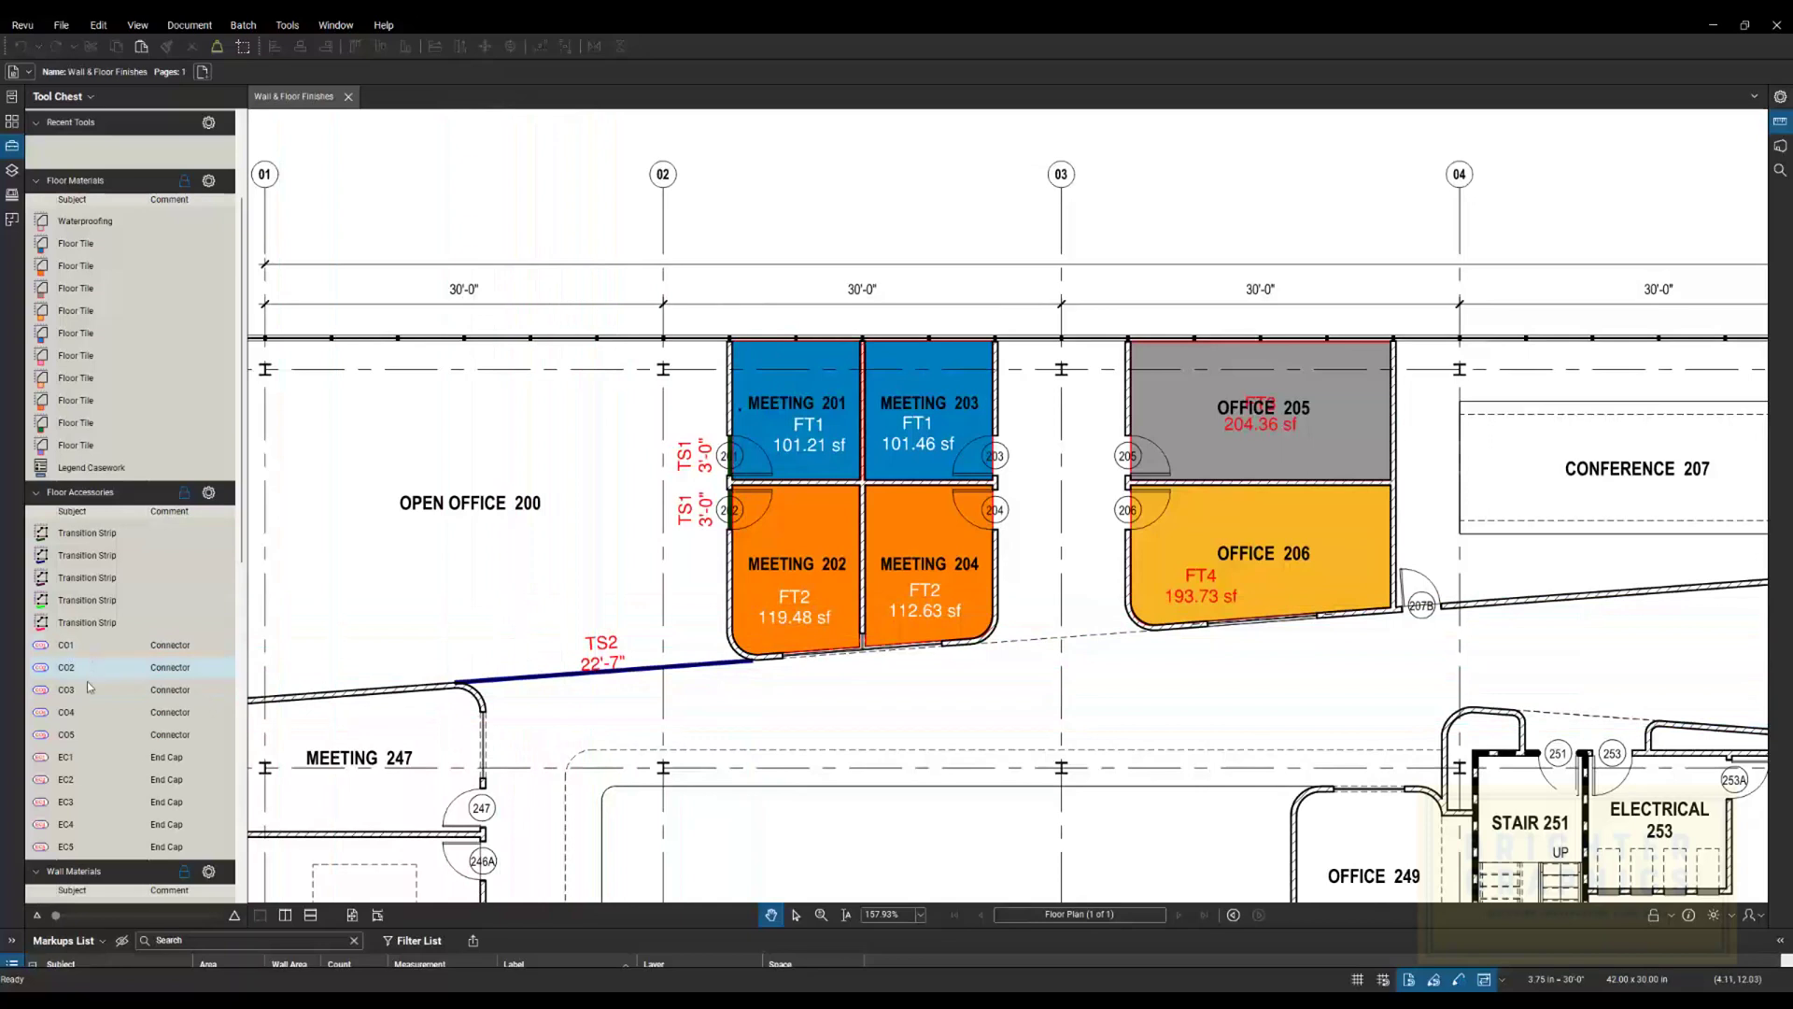
pyautogui.scroll(-3, 127, 760)
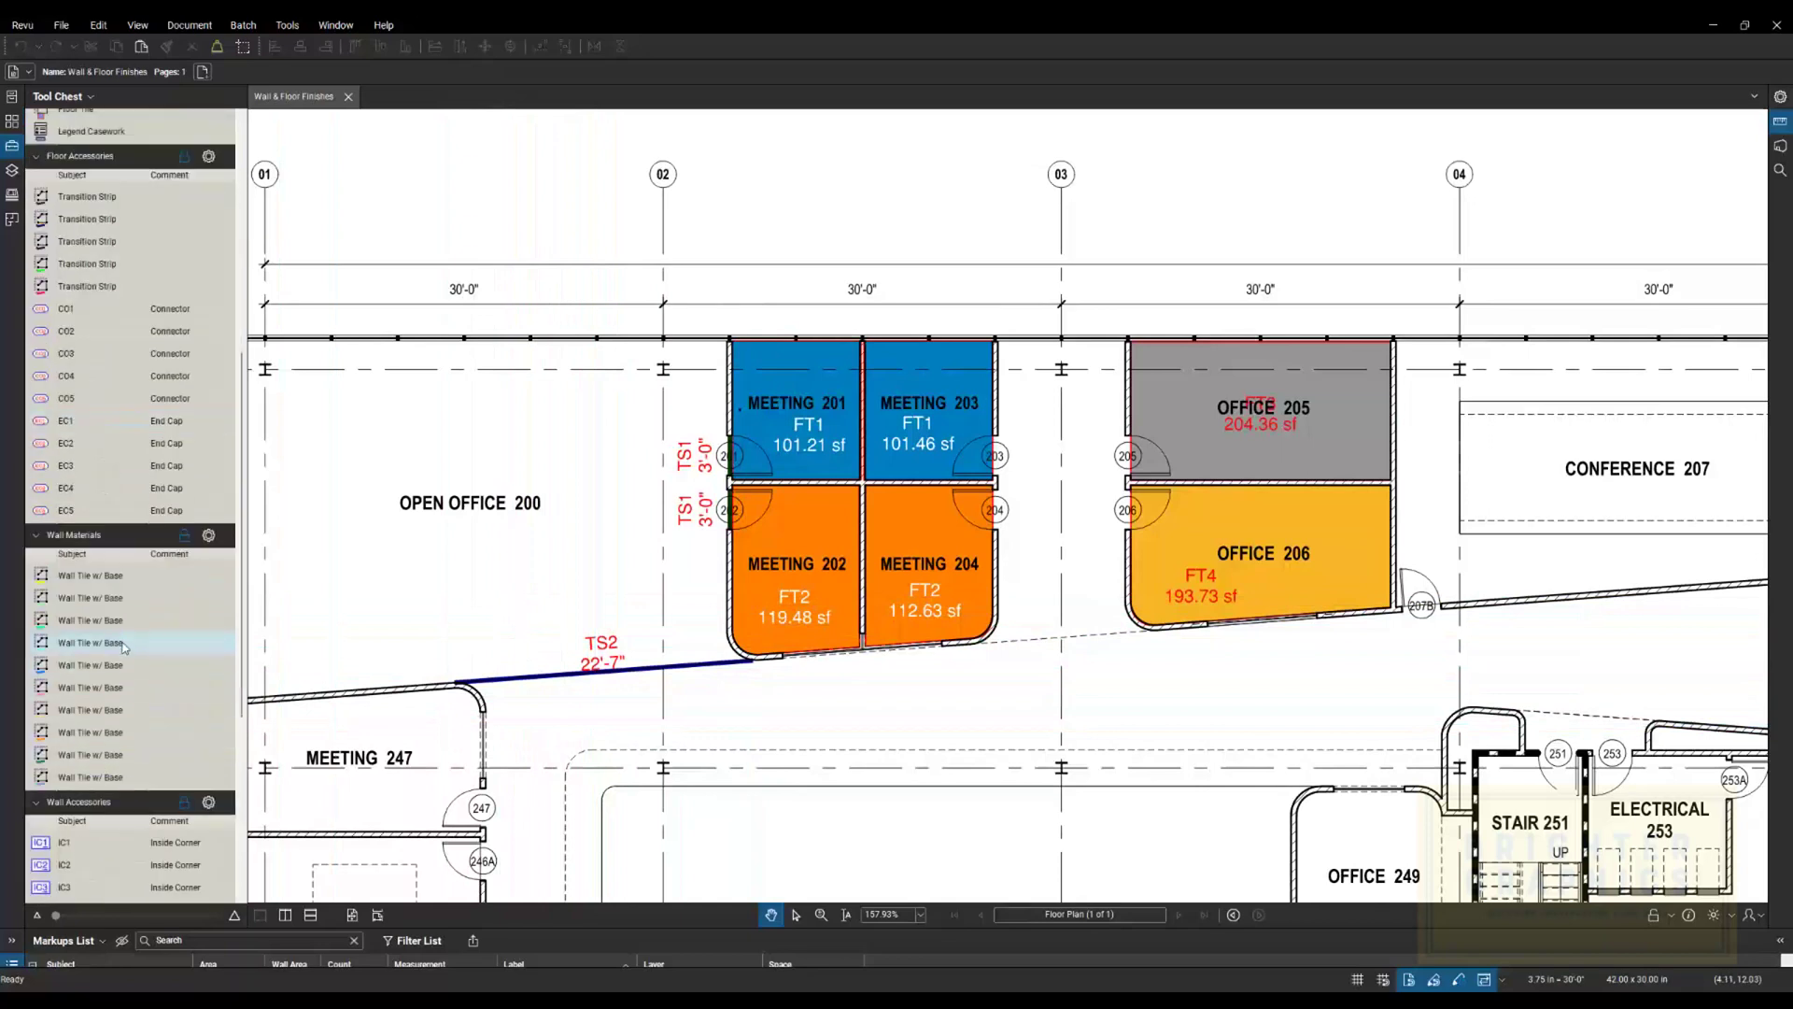
pyautogui.scroll(-3, 112, 738)
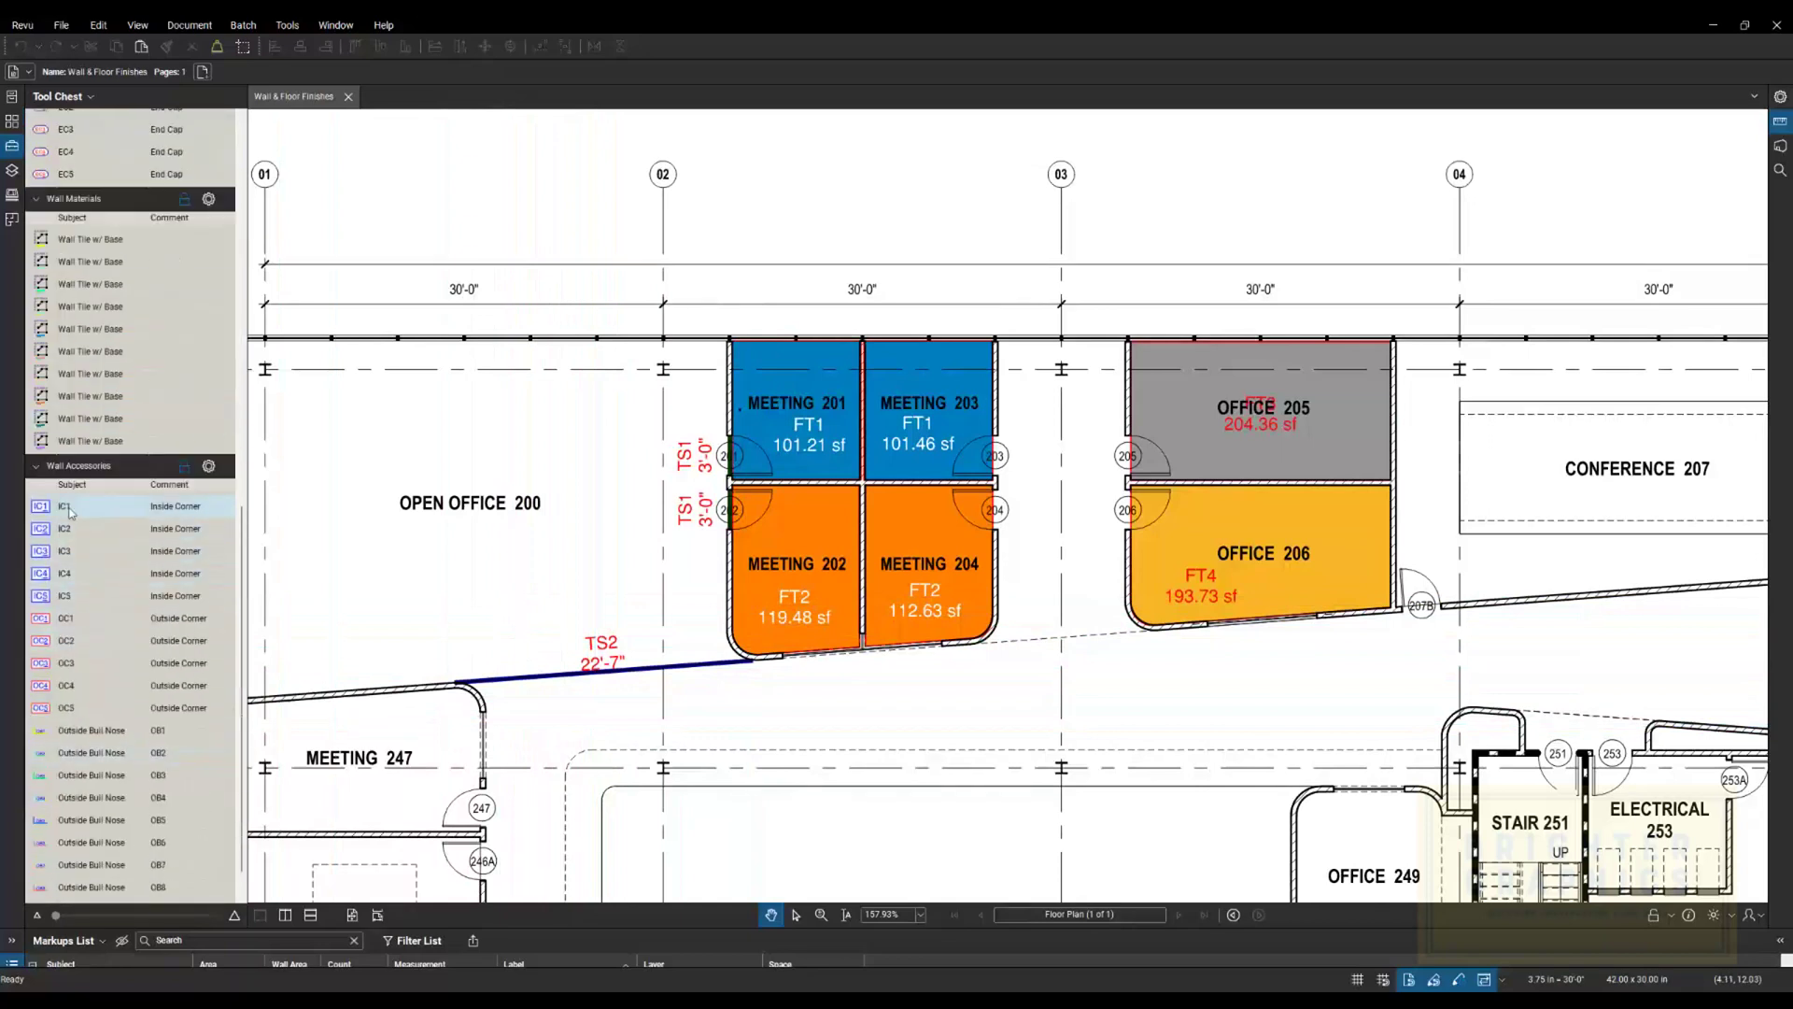
pyautogui.click(75, 617)
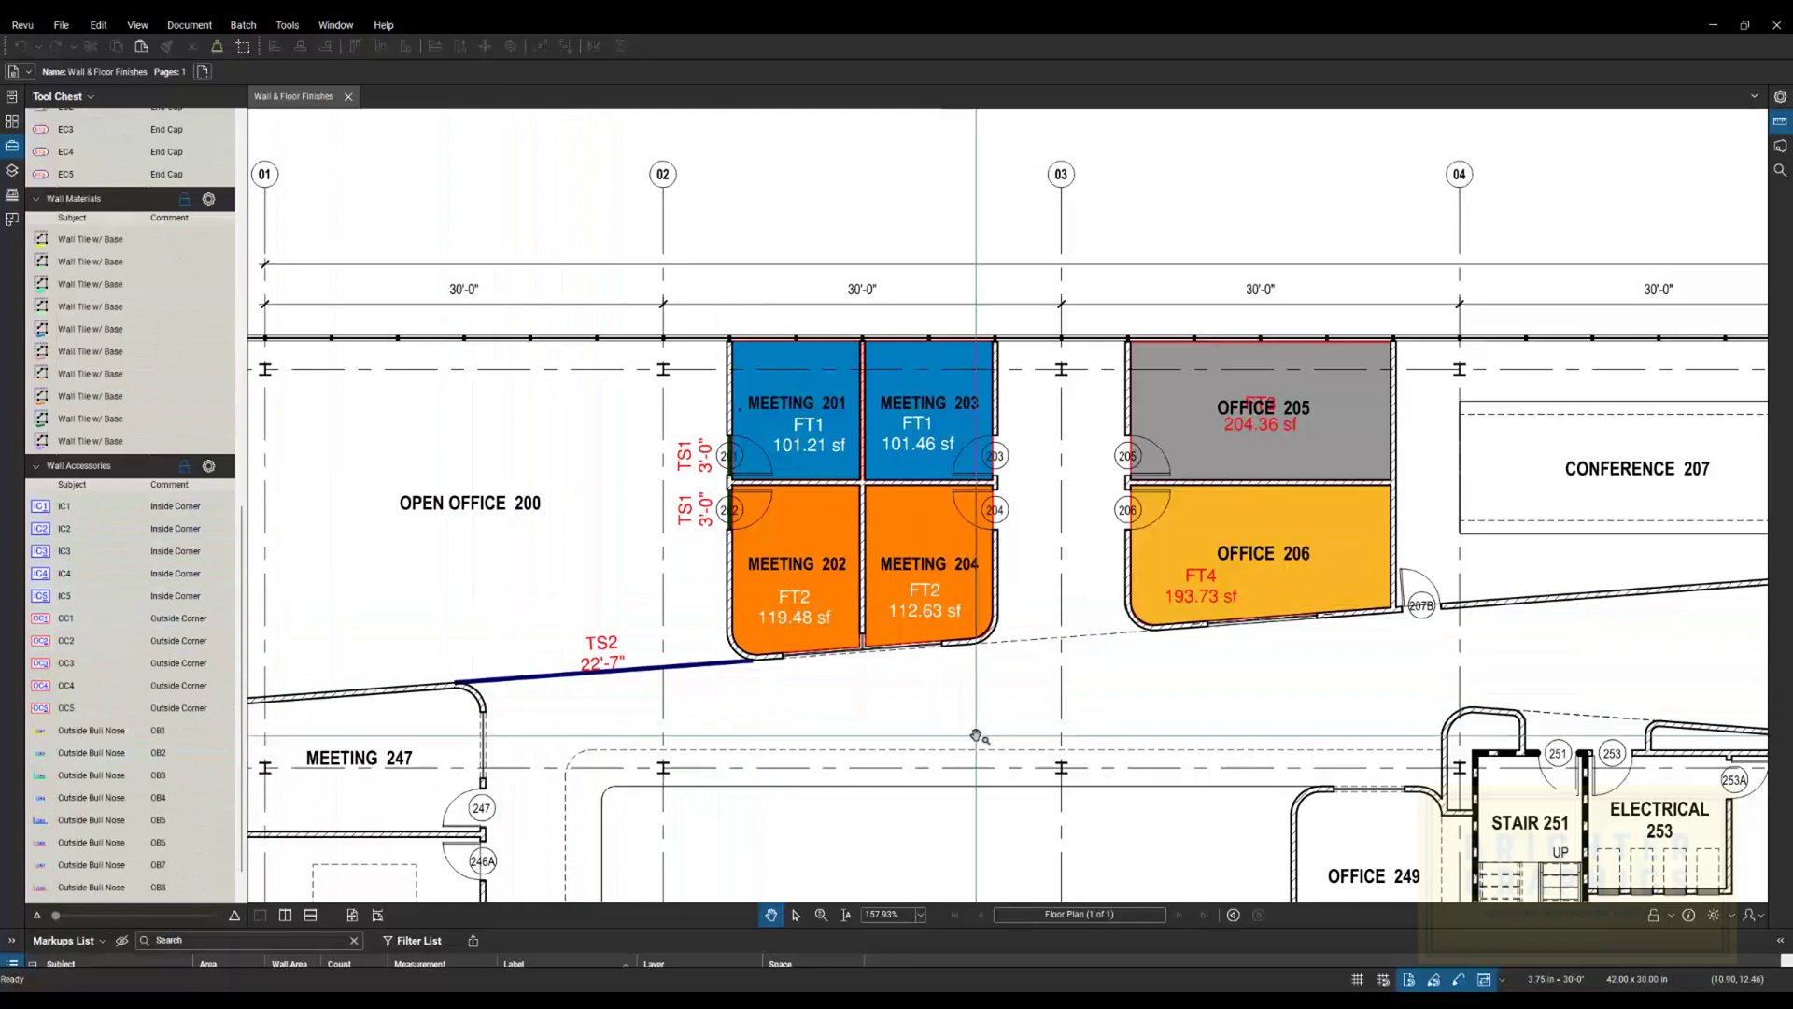
pyautogui.scroll(-3, 826, 726)
pyautogui.hscroll(5, 825, 726)
pyautogui.scroll(-1, 836, 669)
pyautogui.scroll(-2, 836, 669)
pyautogui.hscroll(3, 836, 669)
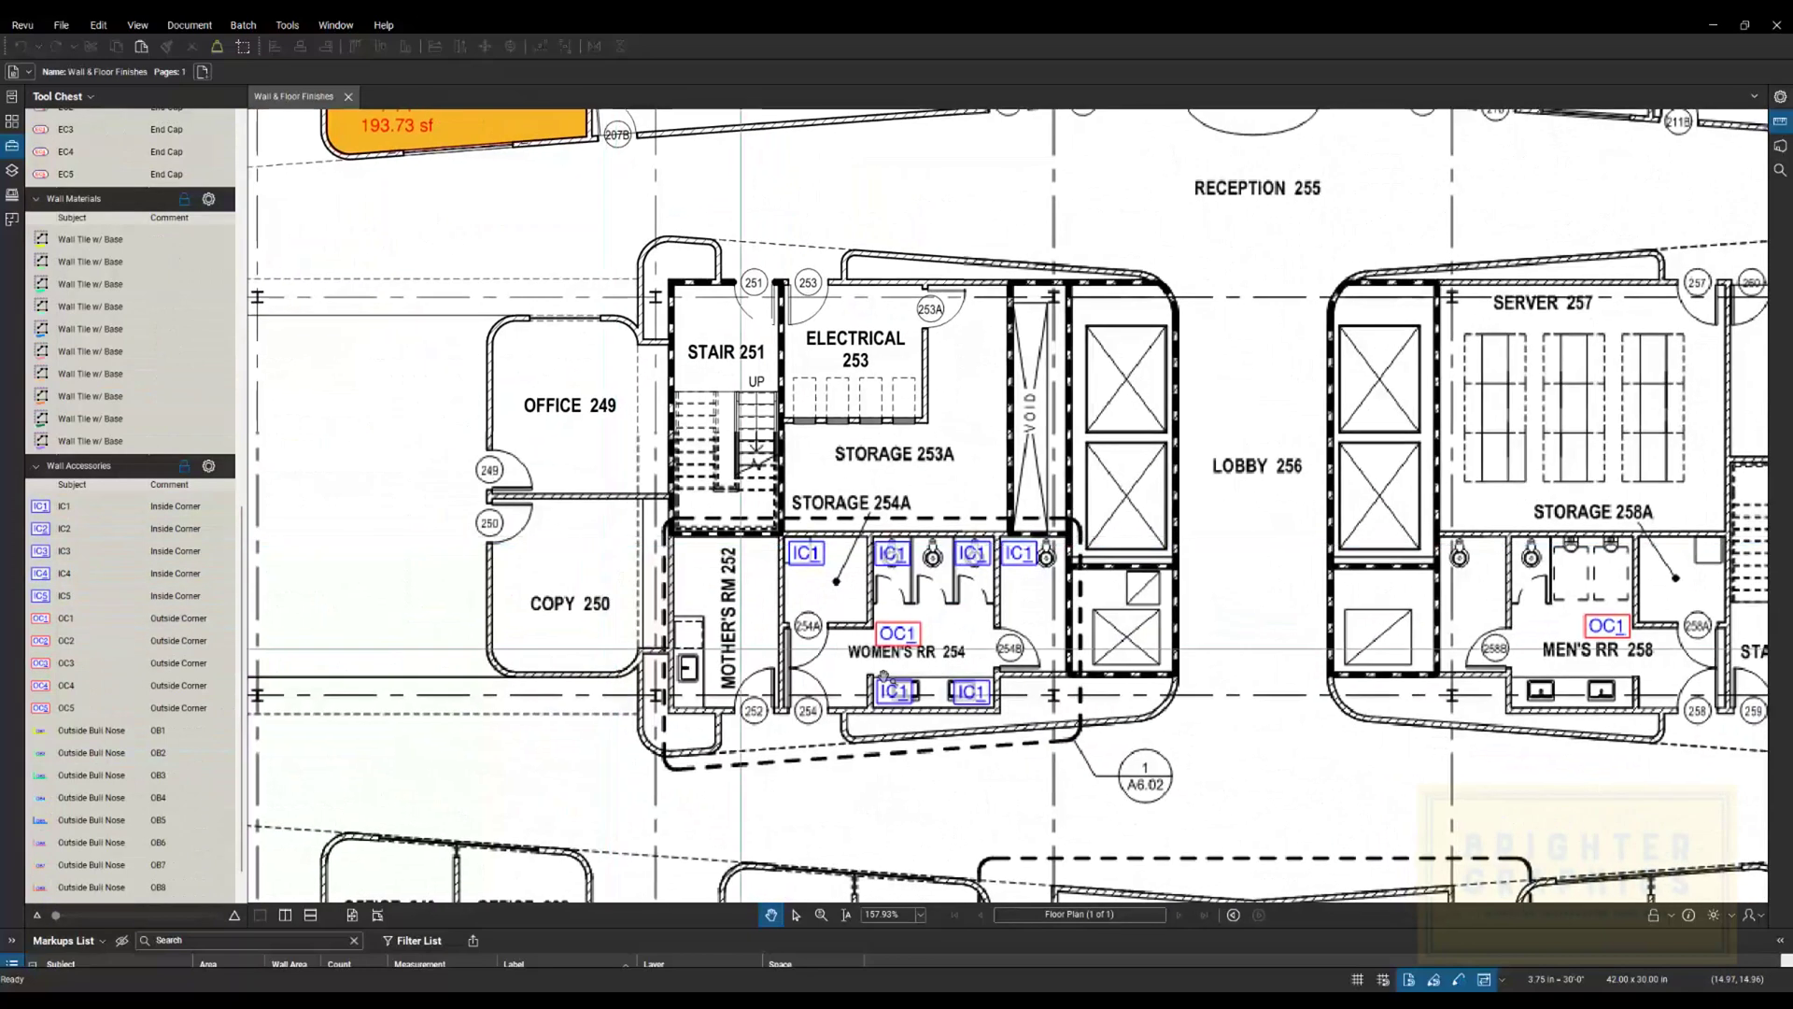
pyautogui.scroll(4, 1035, 666)
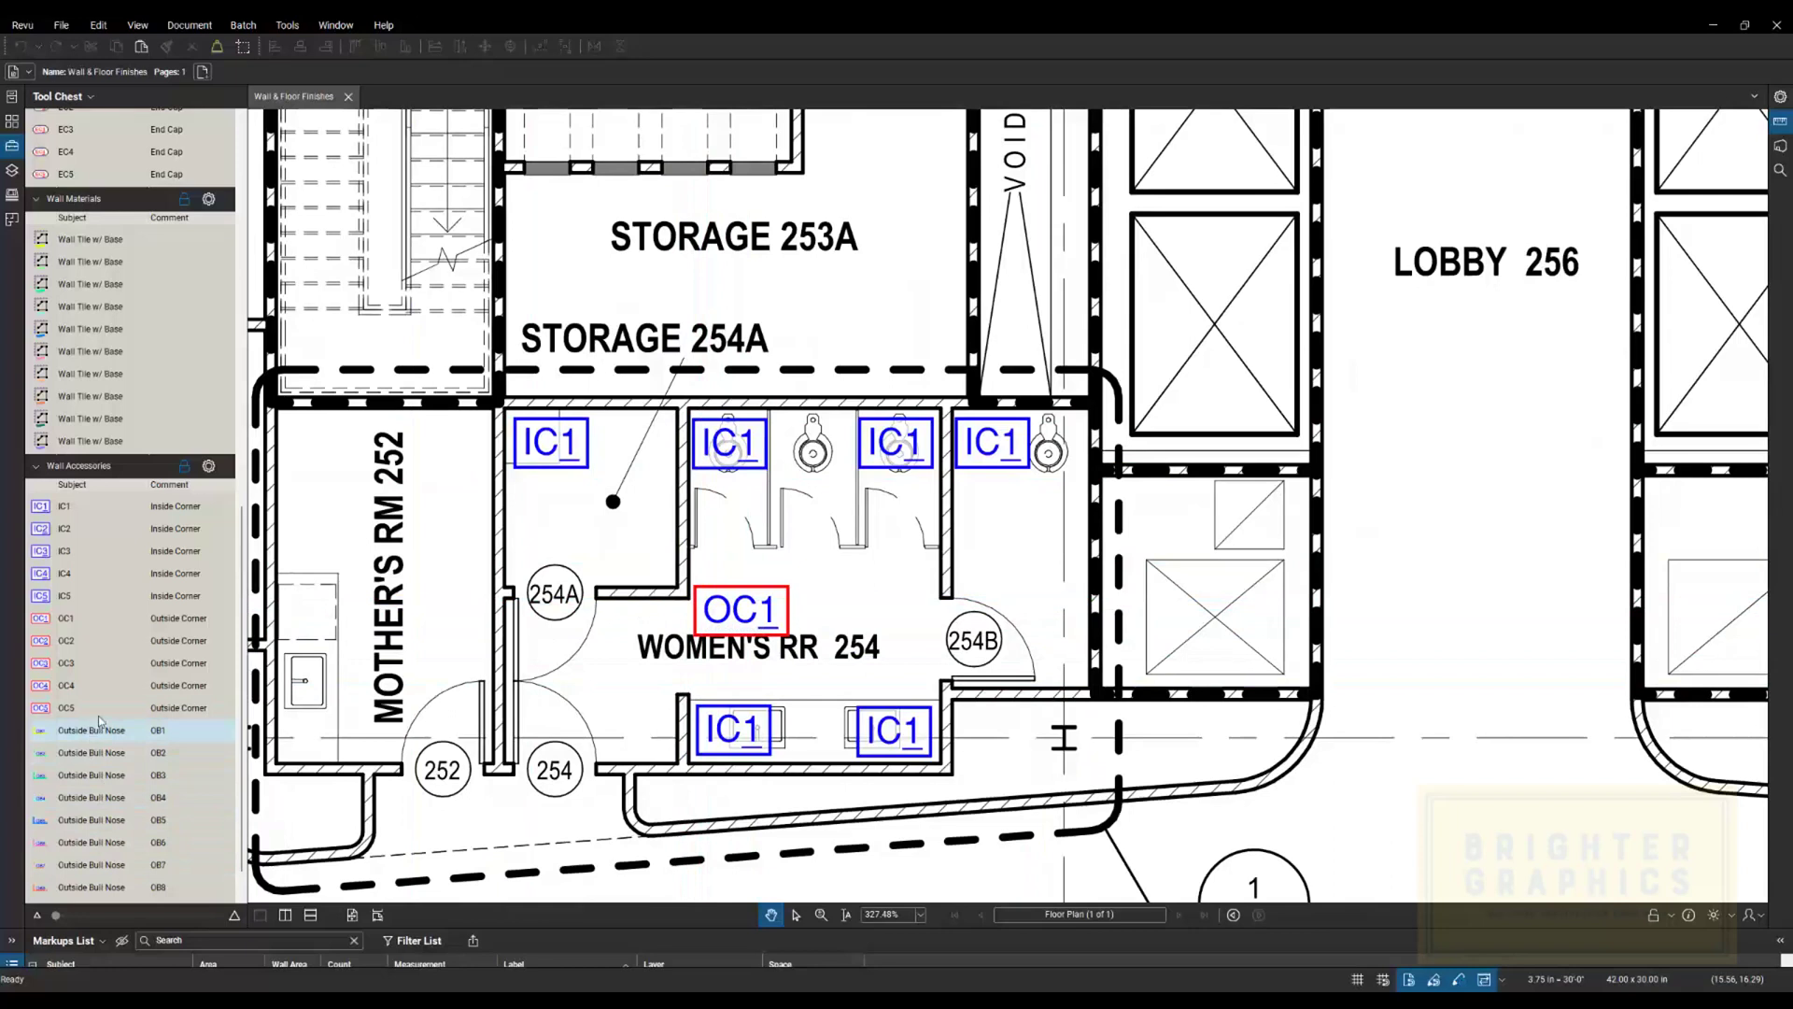
pyautogui.scroll(3, 97, 584)
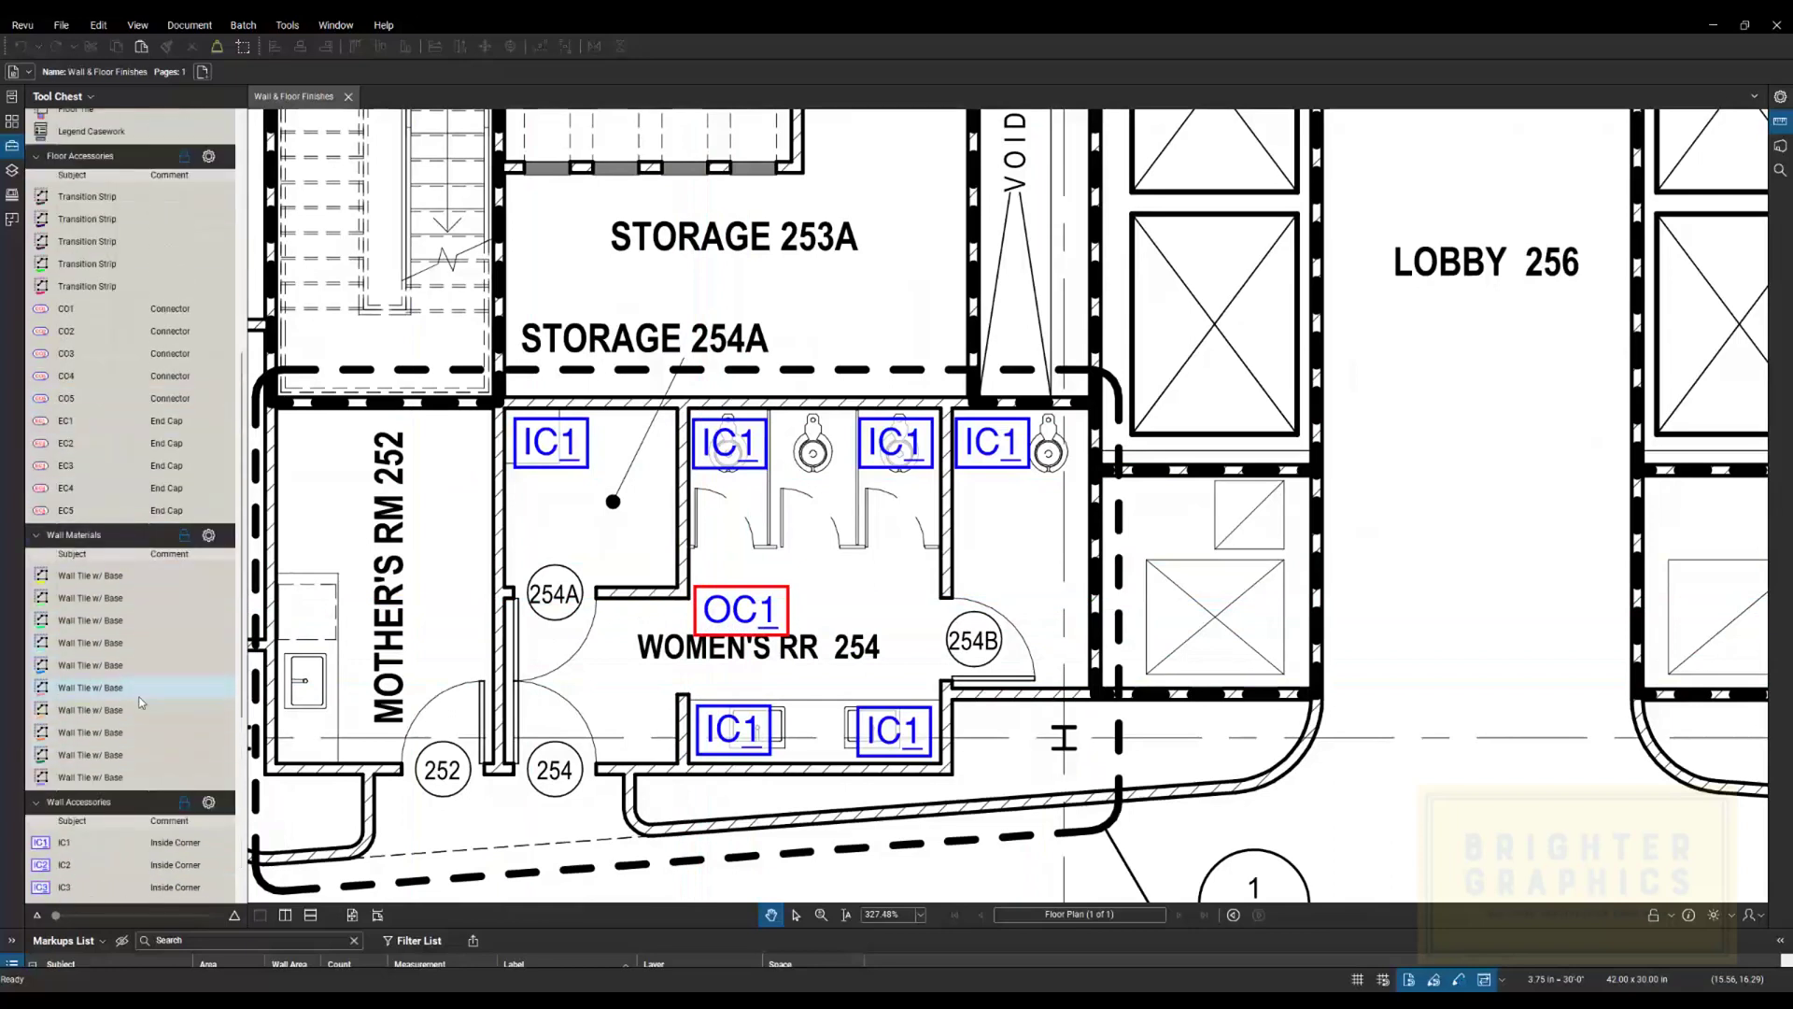
# Measure a 13'-7 1/4" Wall Tile w/ Base run up Women's RR 254's west wall, then select it
pyautogui.click(94, 575)
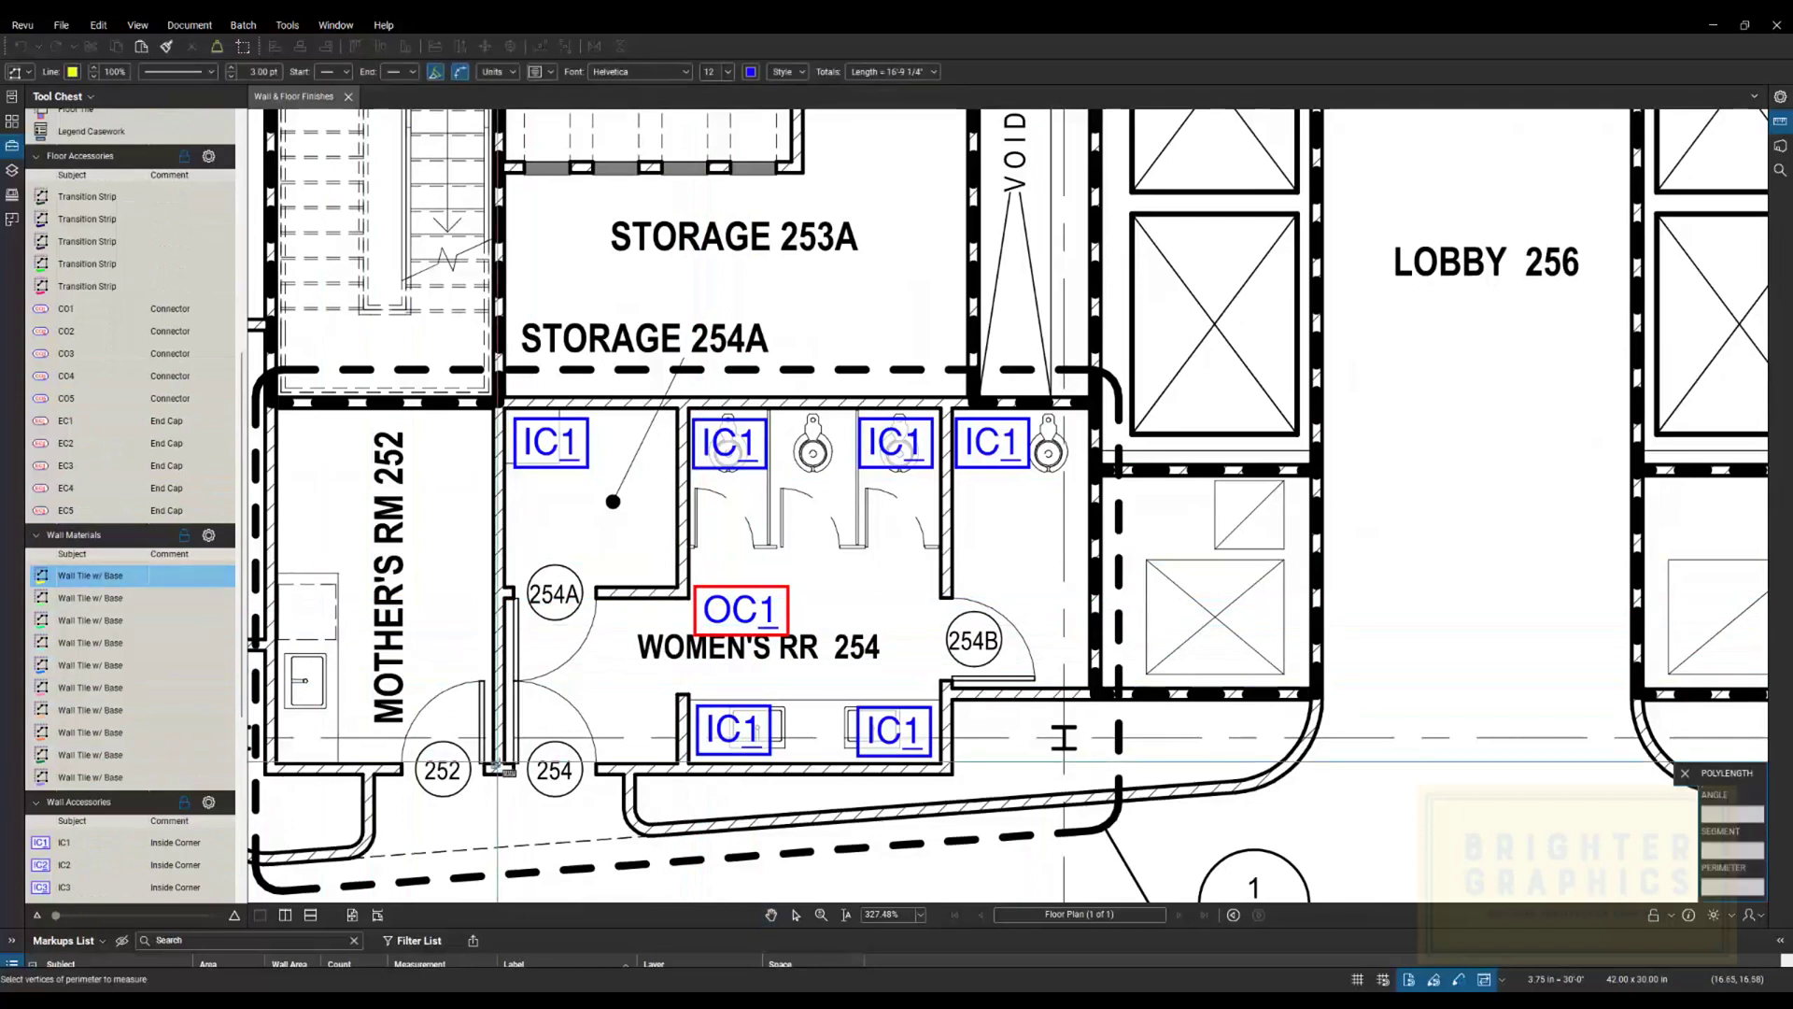
pyautogui.click(512, 769)
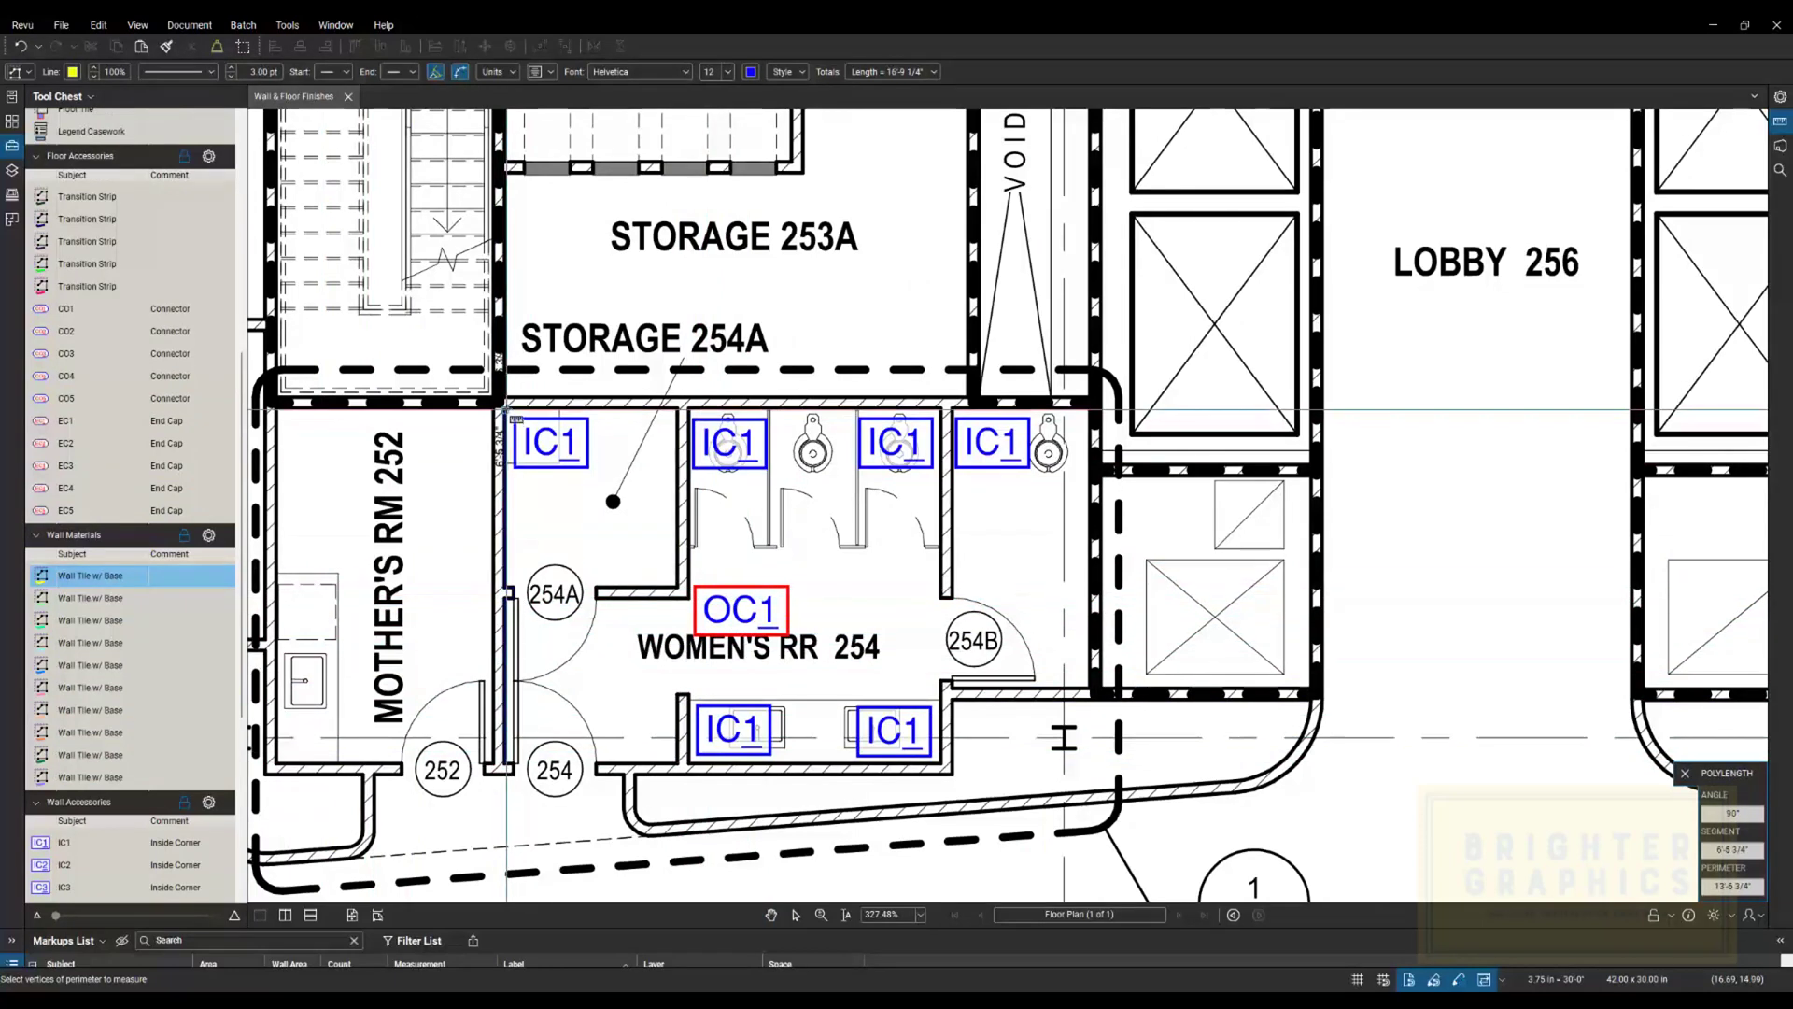
pyautogui.click(505, 408)
pyautogui.click(505, 408)
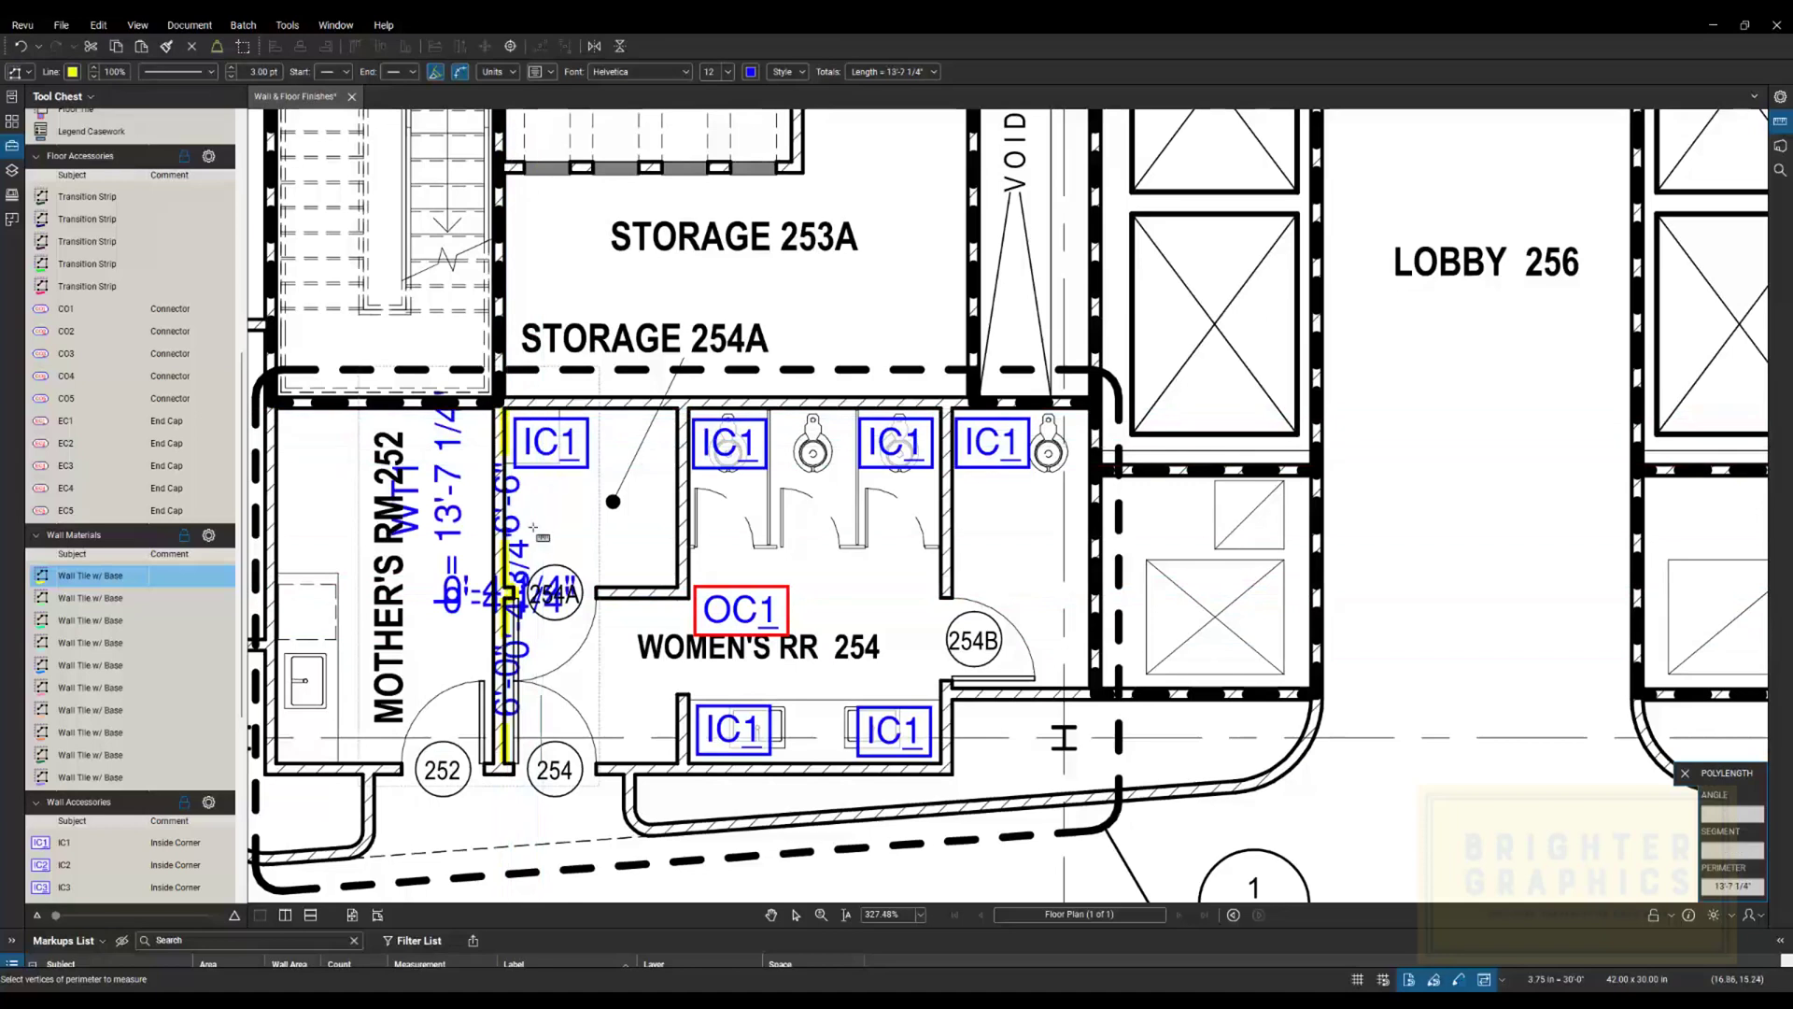
pyautogui.press('Escape')
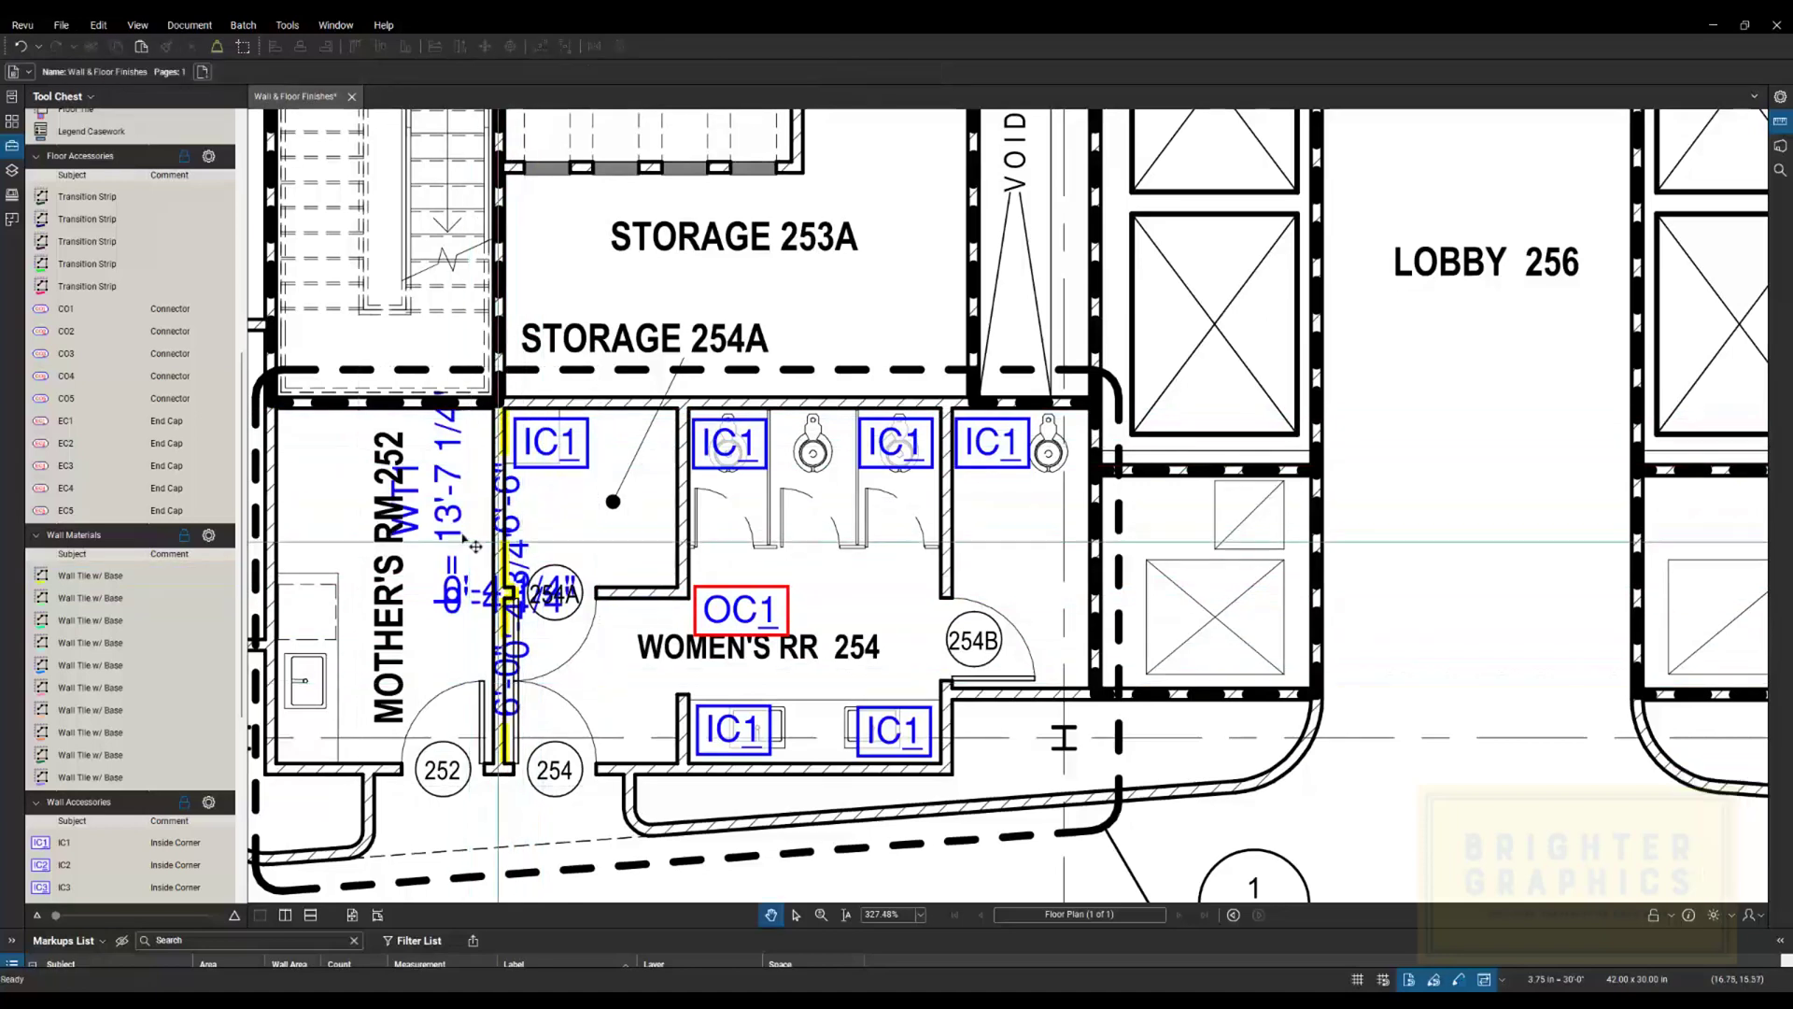
pyautogui.click(464, 546)
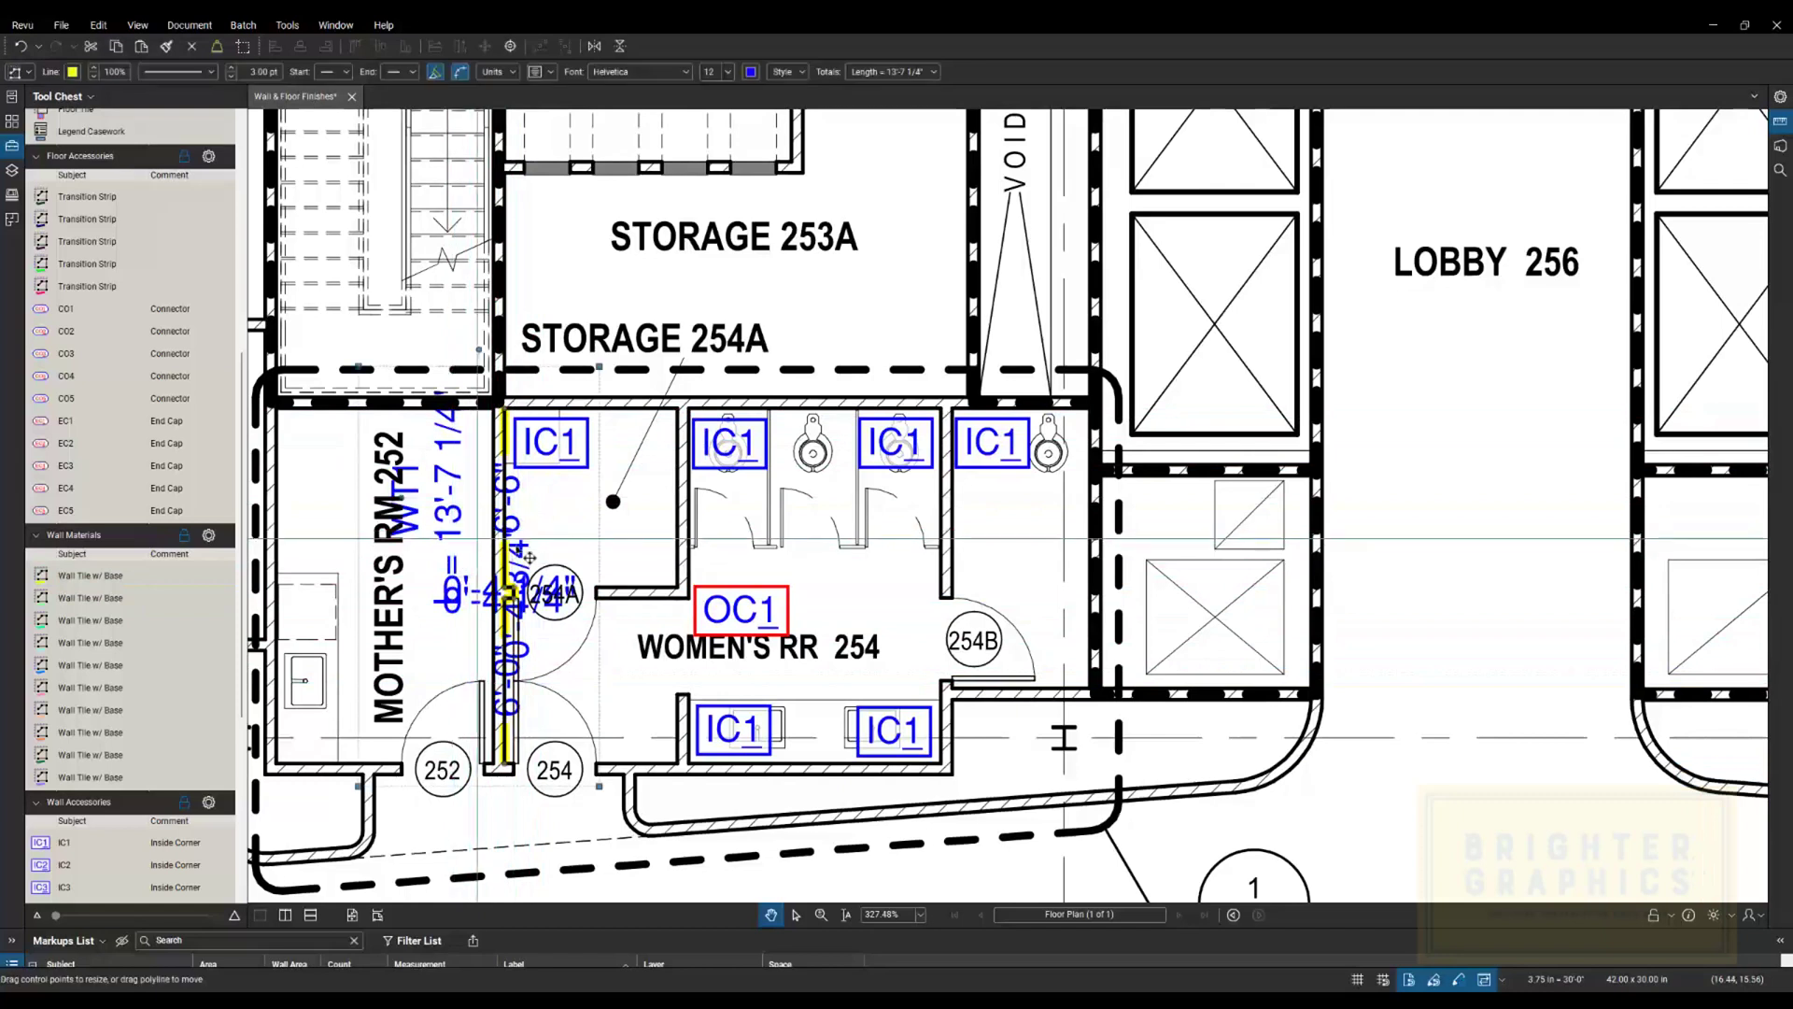
# Remove Depth from the WT1 wall run's caption so it shows only its label
pyautogui.click(1769, 230)
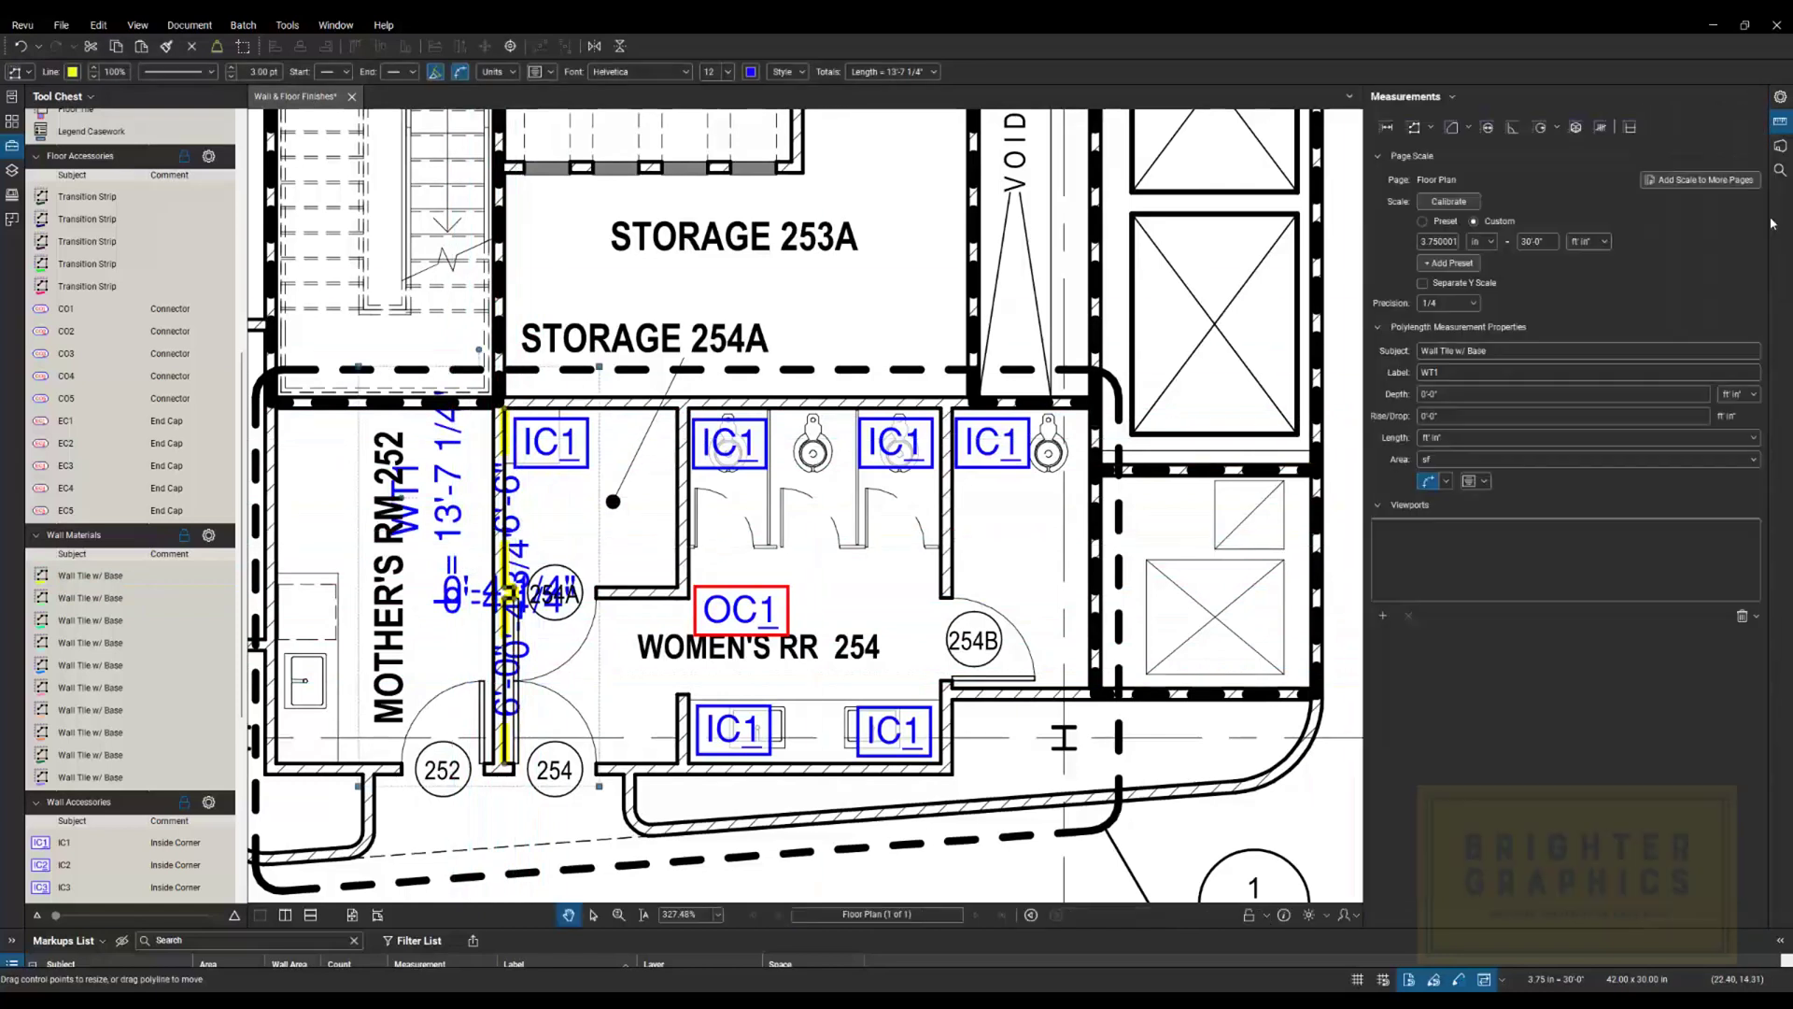
pyautogui.click(1483, 481)
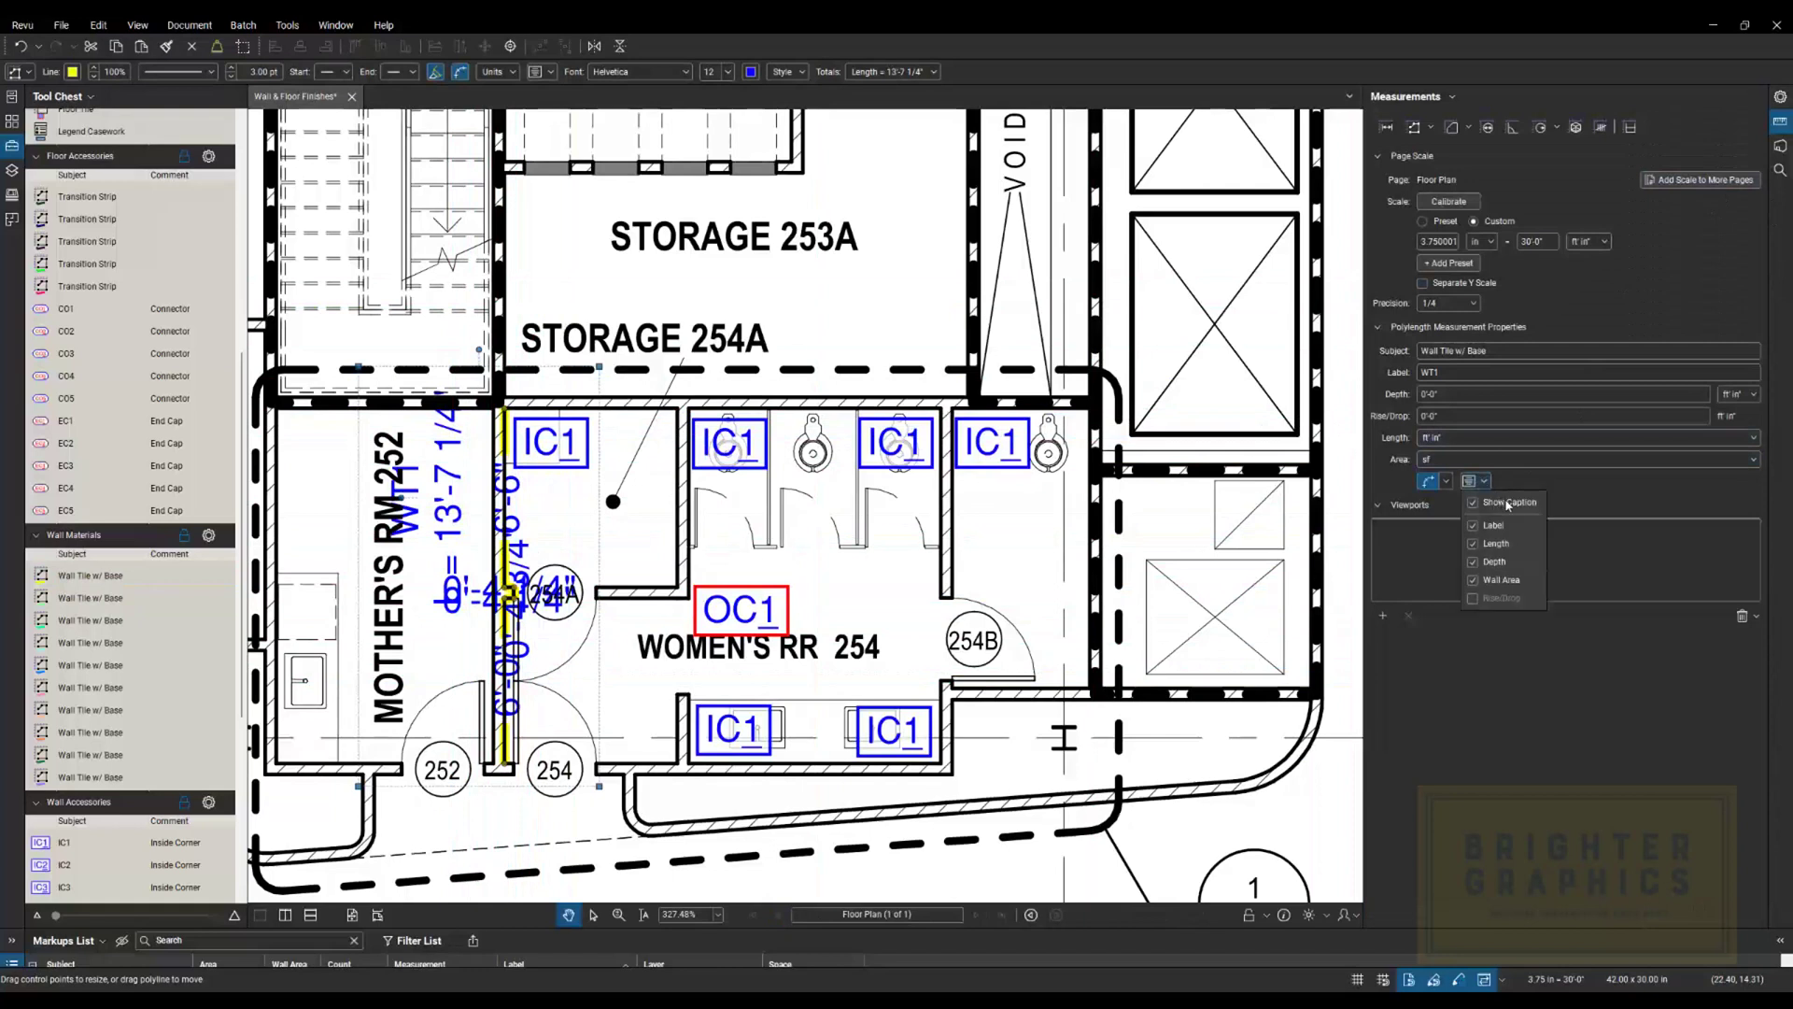
pyautogui.click(1490, 563)
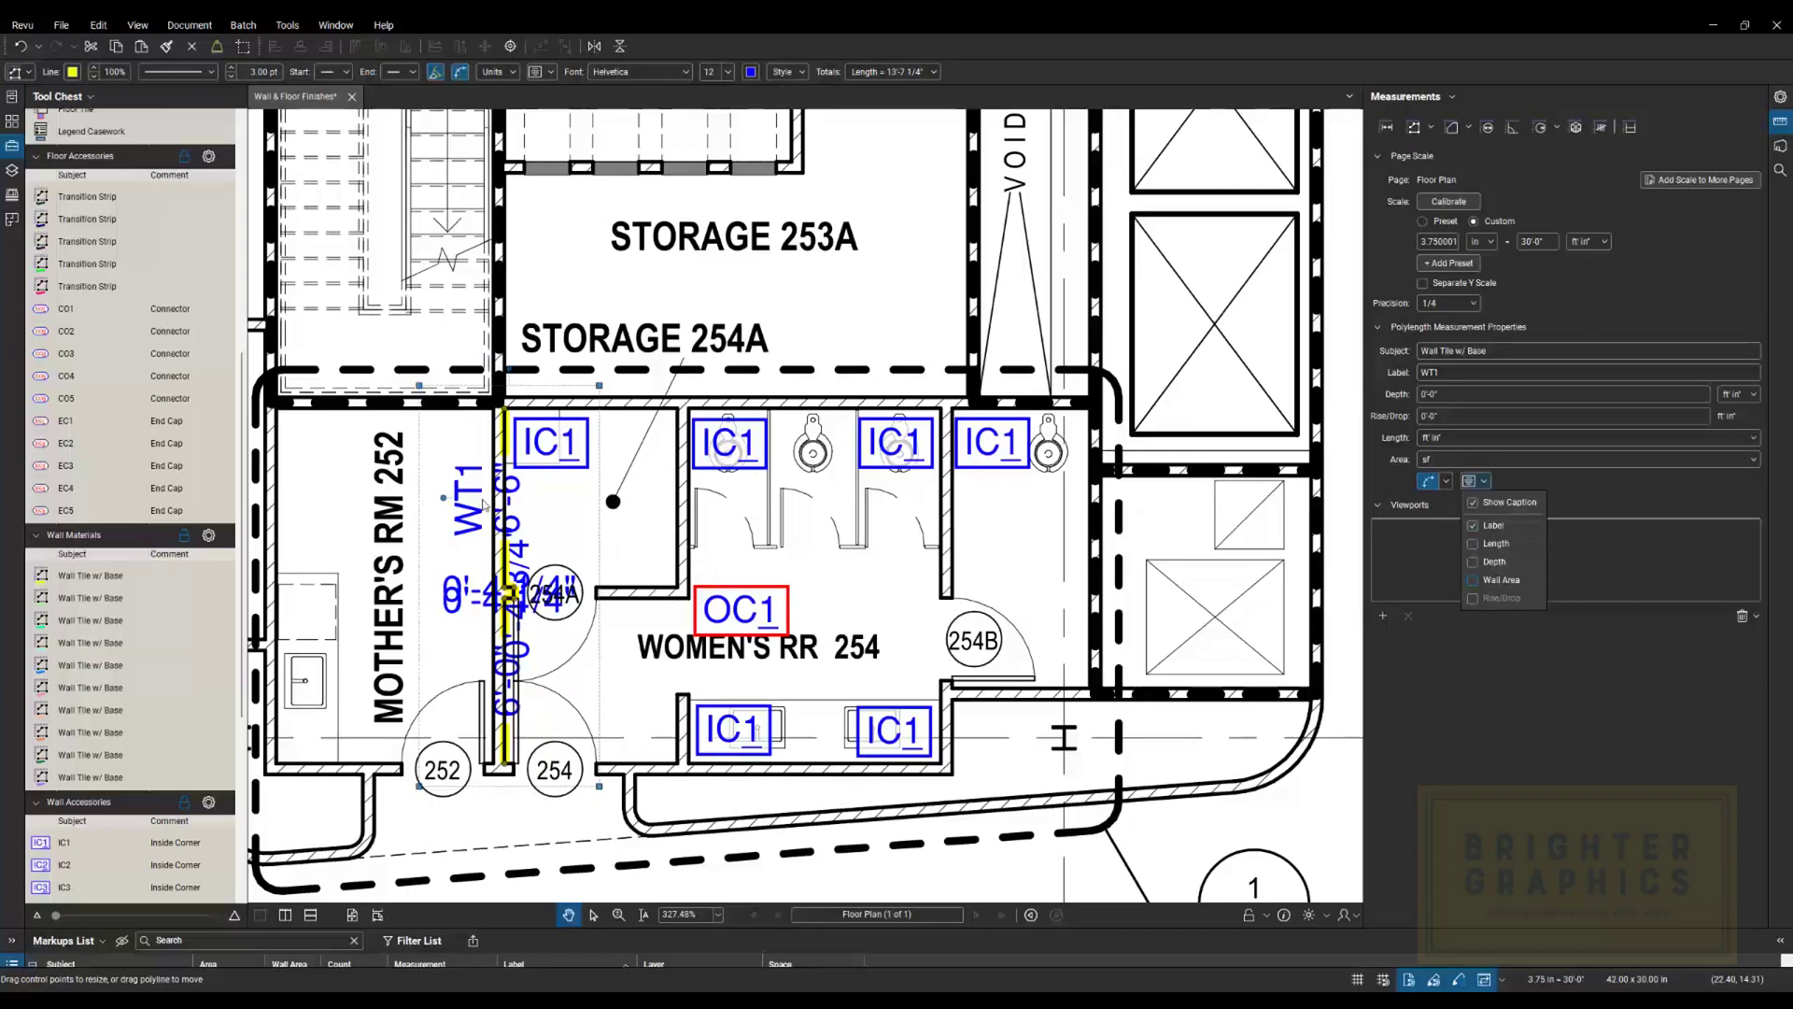
pyautogui.click(1780, 100)
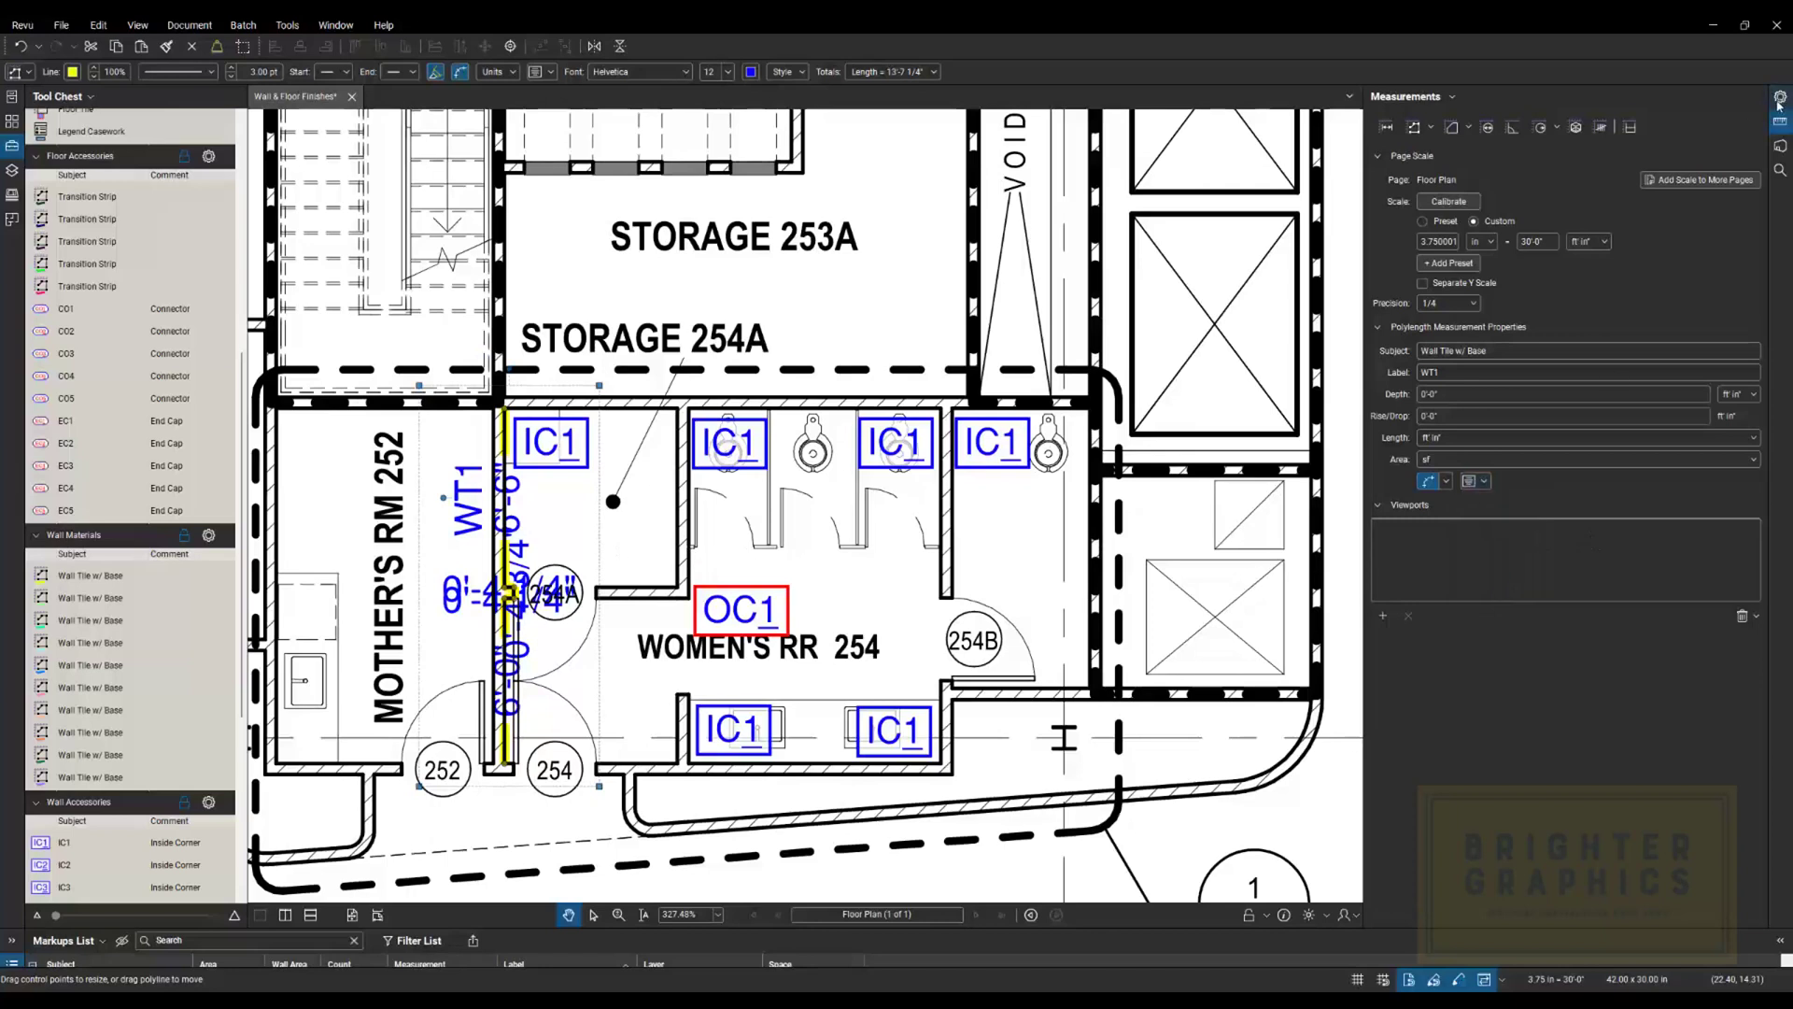
pyautogui.click(1780, 100)
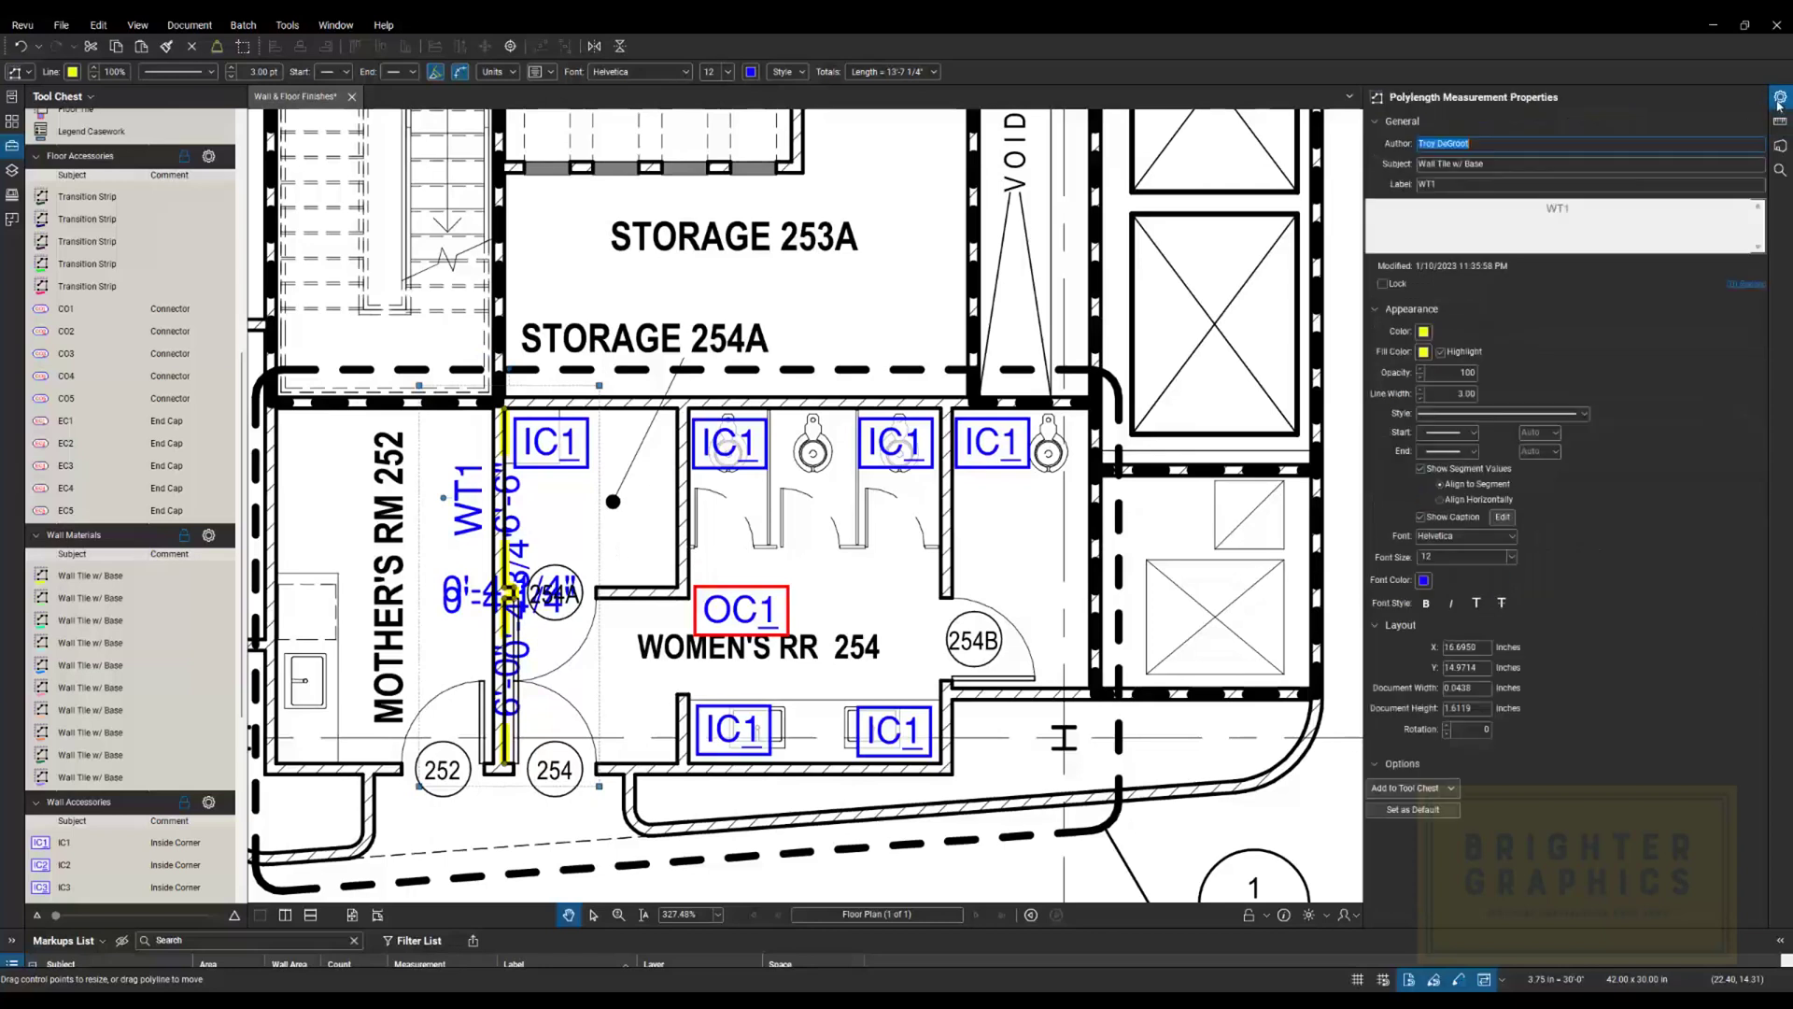
# Turn off Show Segment Values on the WT1 run, deselect it, and enlarge the Markups List
pyautogui.click(1421, 469)
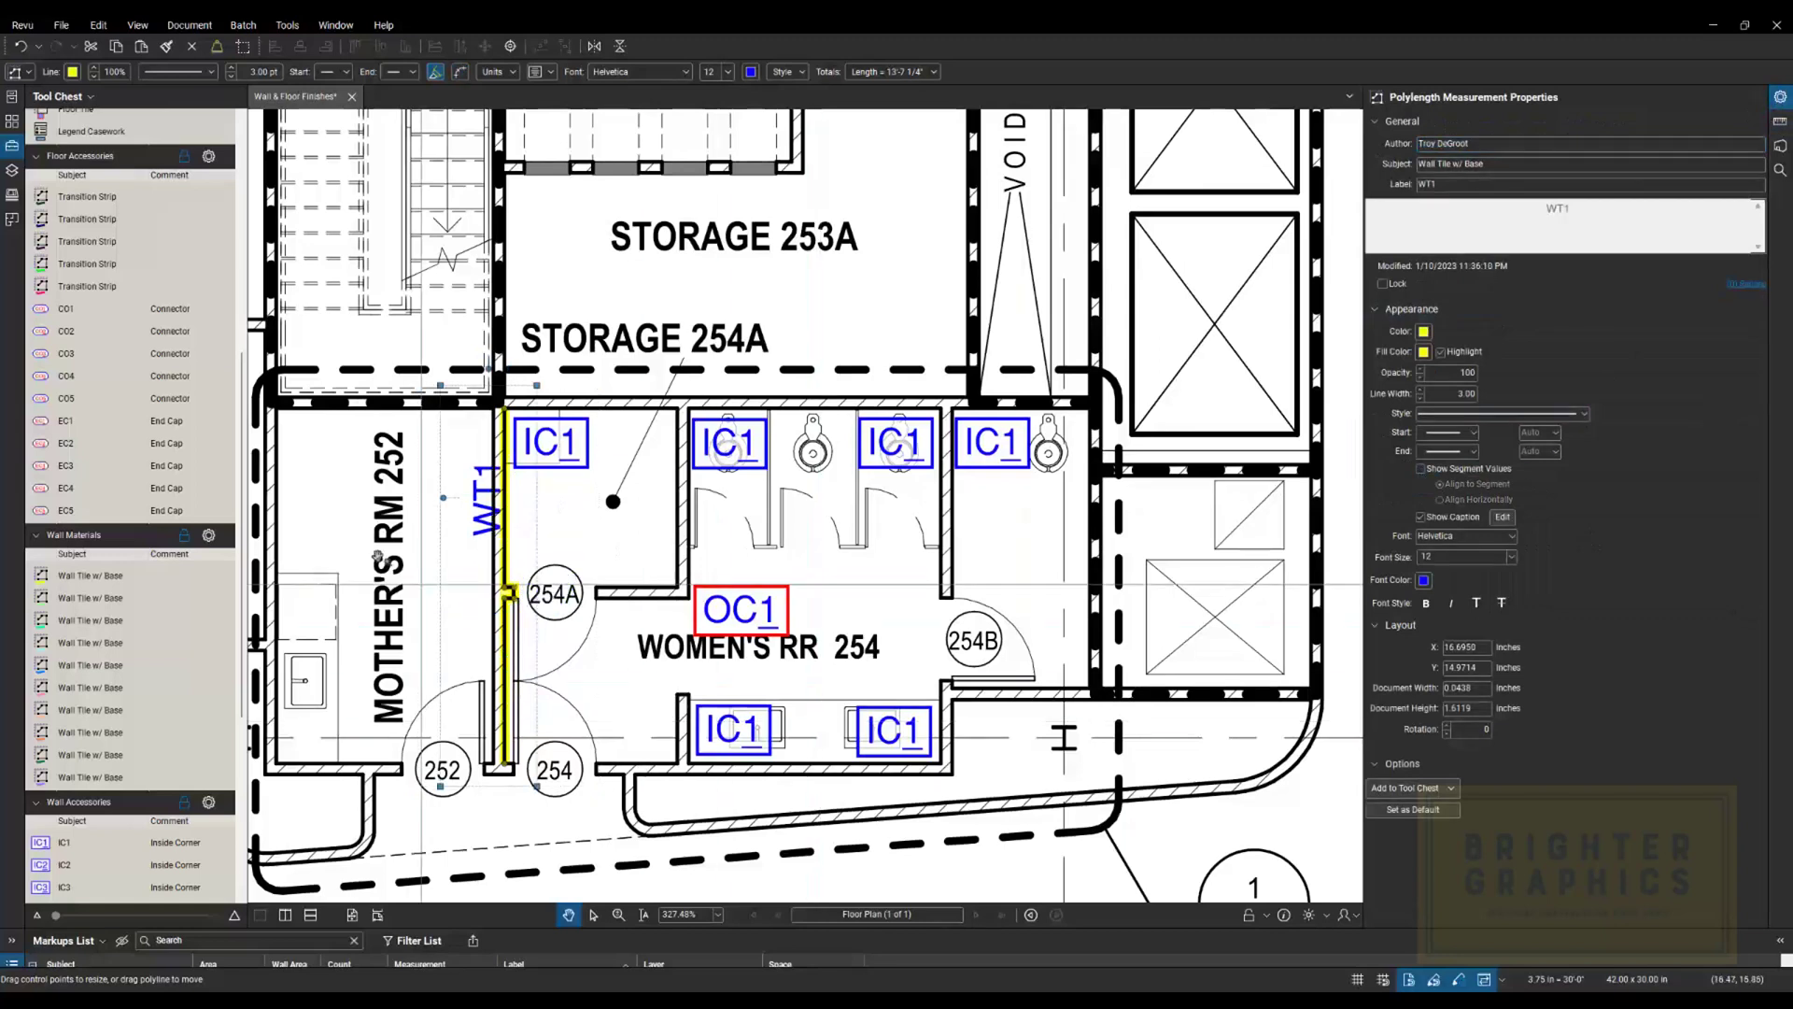
pyautogui.click(467, 598)
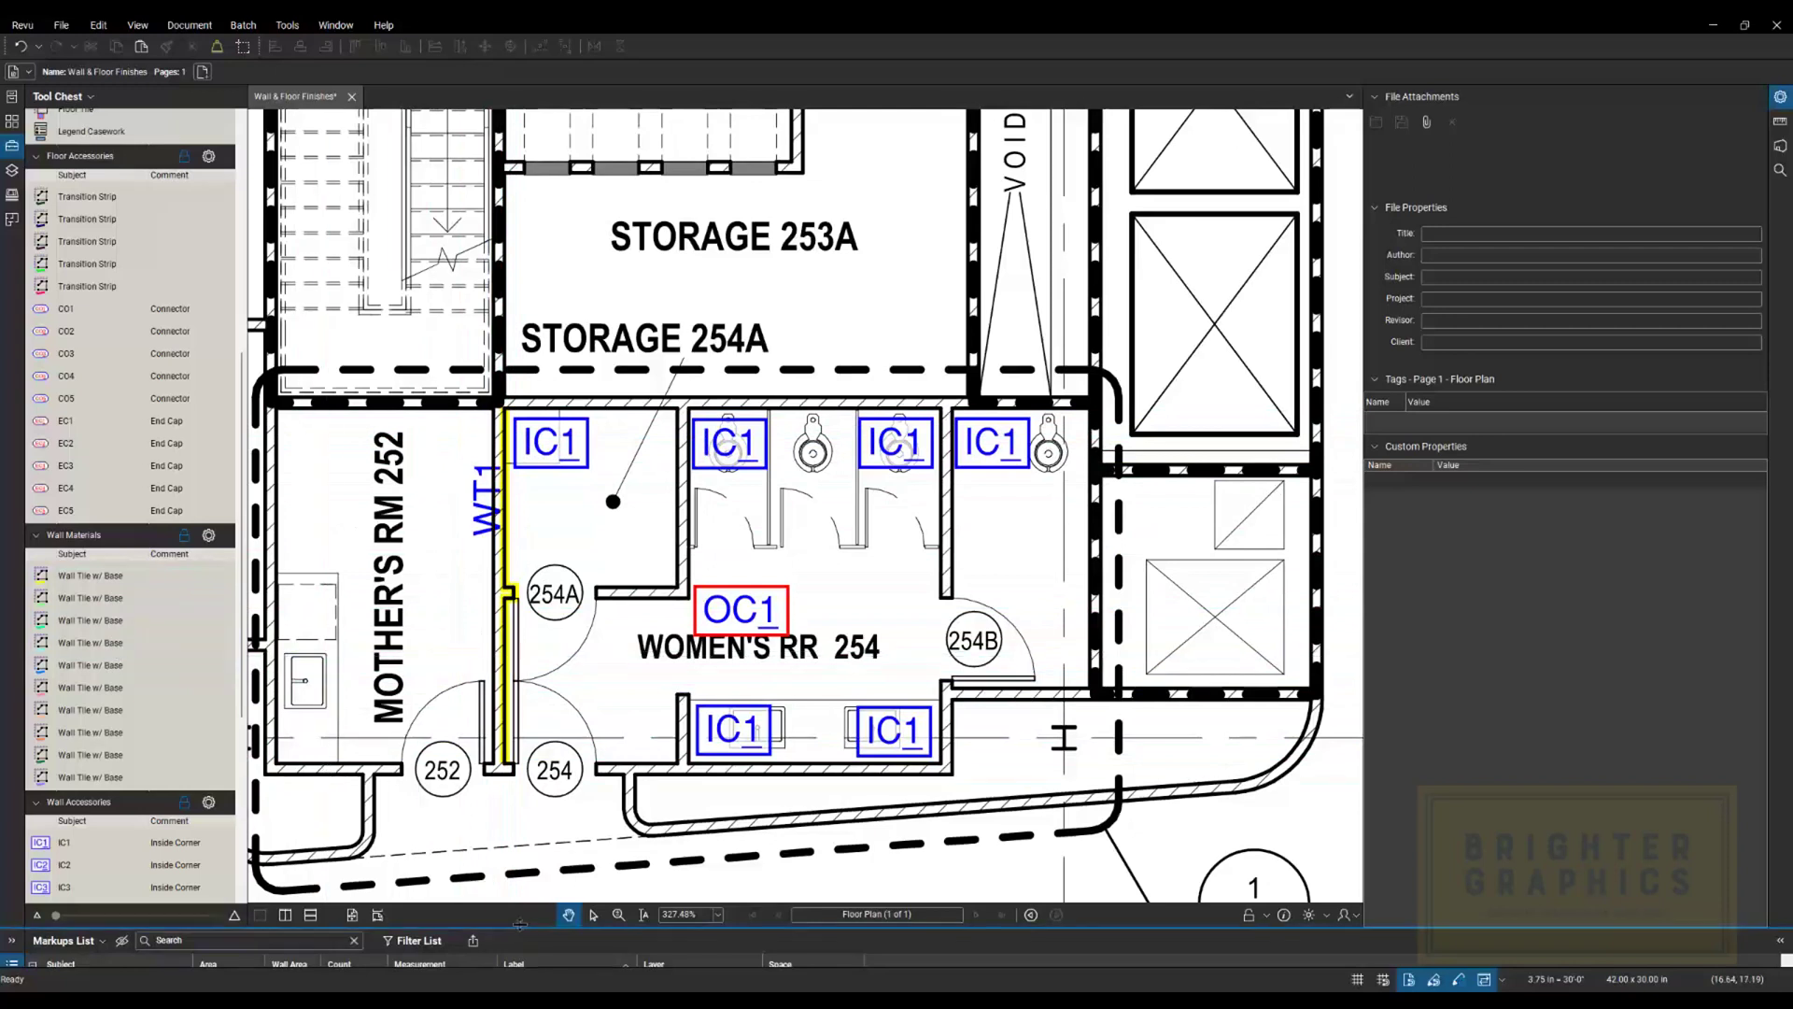
pyautogui.moveTo(521, 927)
pyautogui.mouseDown()
pyautogui.moveTo(530, 741)
pyautogui.moveTo(557, 697)
pyautogui.mouseUp()
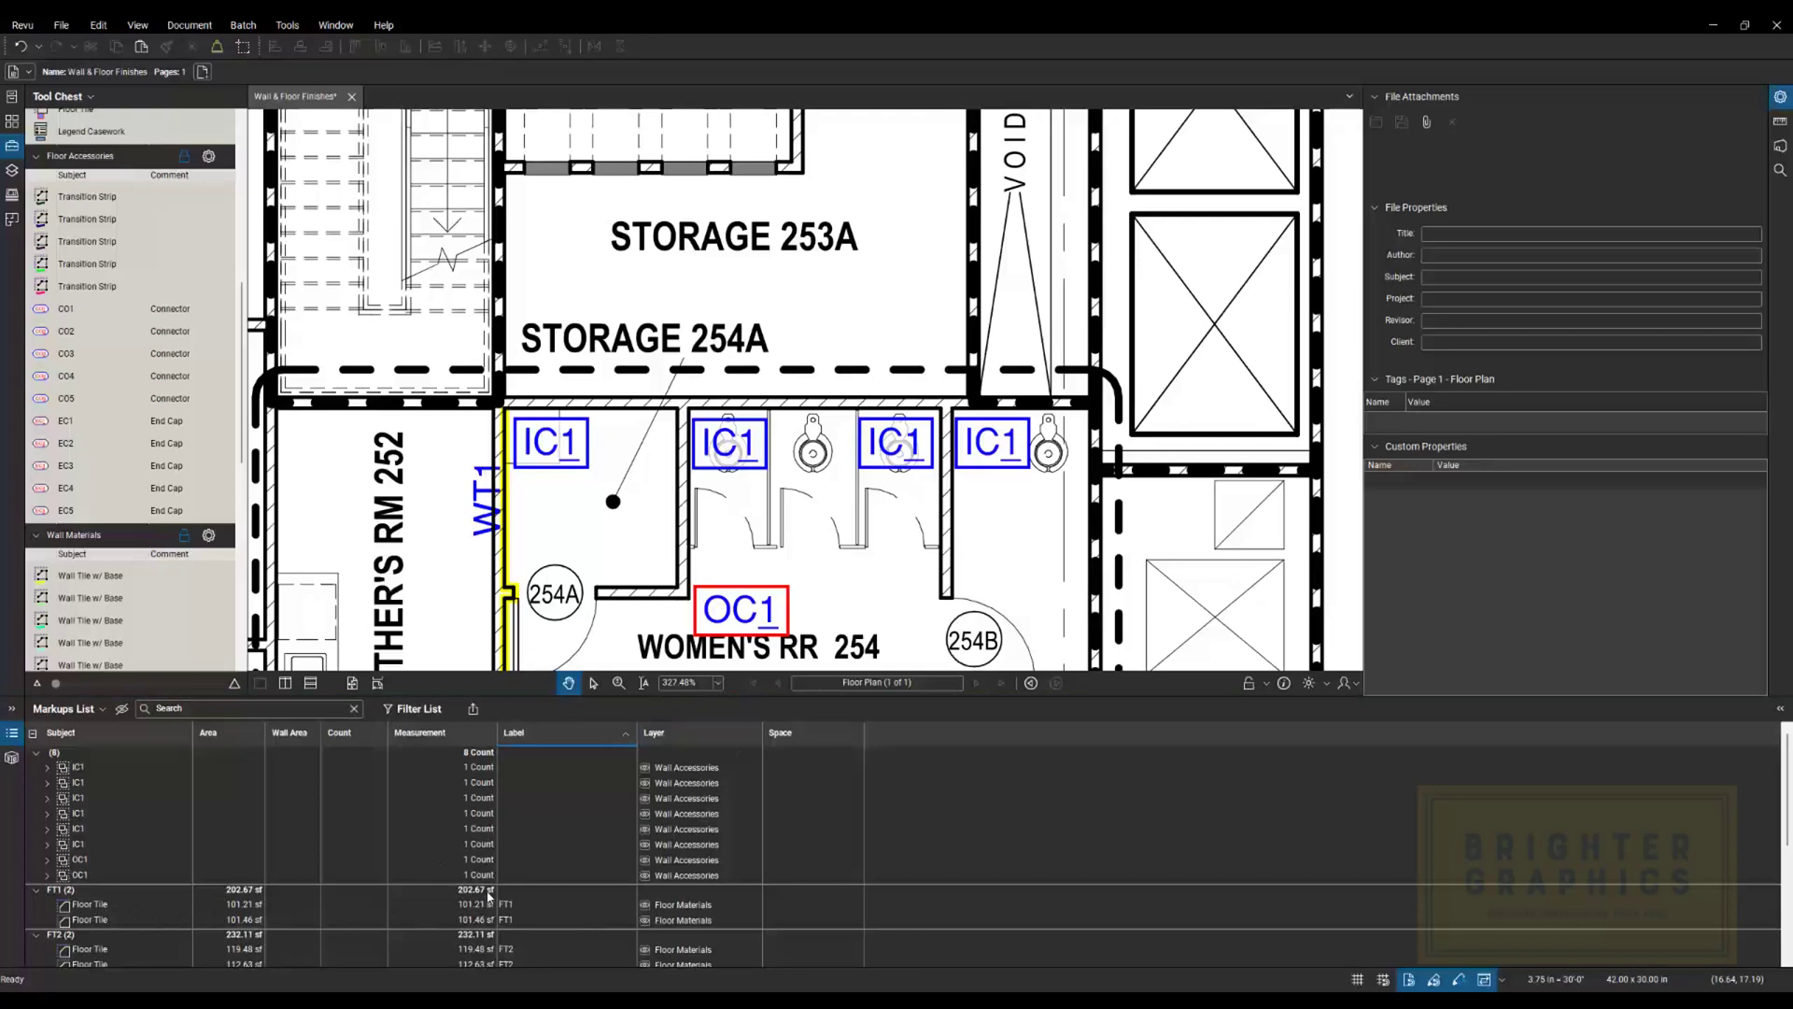
# Review the Markups List totals: TS1 140'-5", TS2 67'-5", WT1 13'-7 1/4"
pyautogui.scroll(-2, 252, 899)
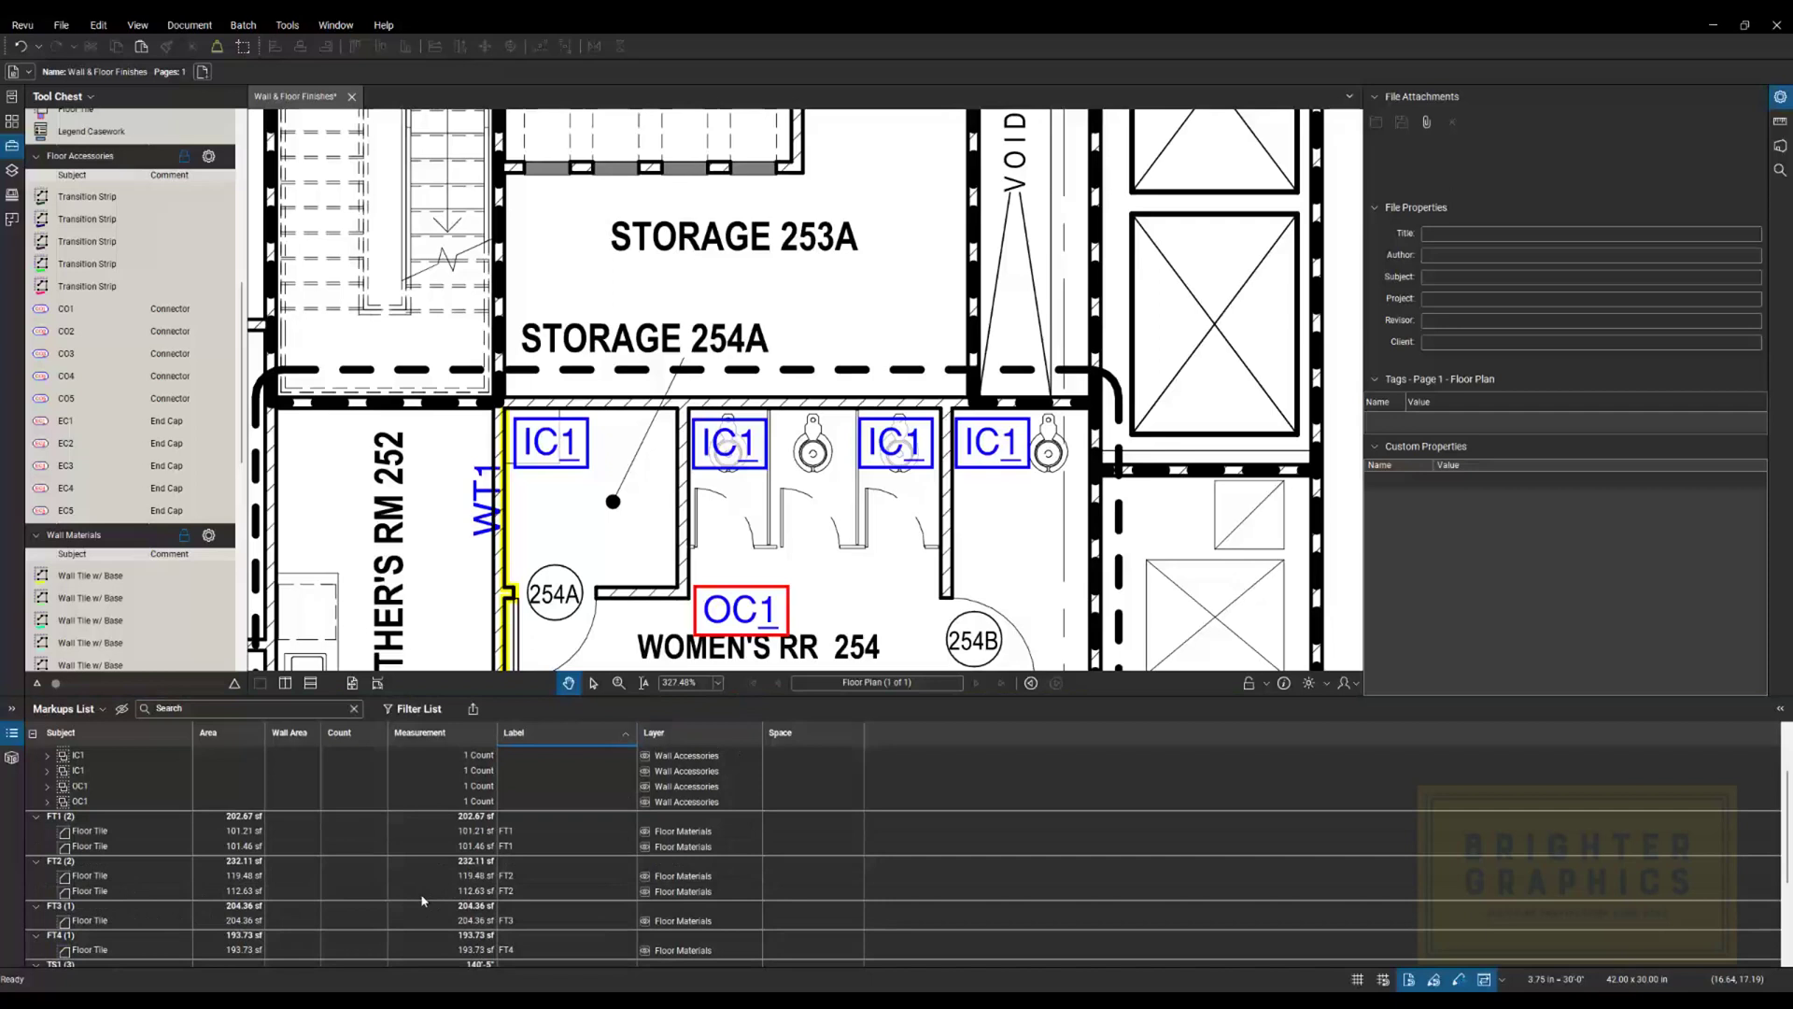
pyautogui.scroll(-3, 422, 901)
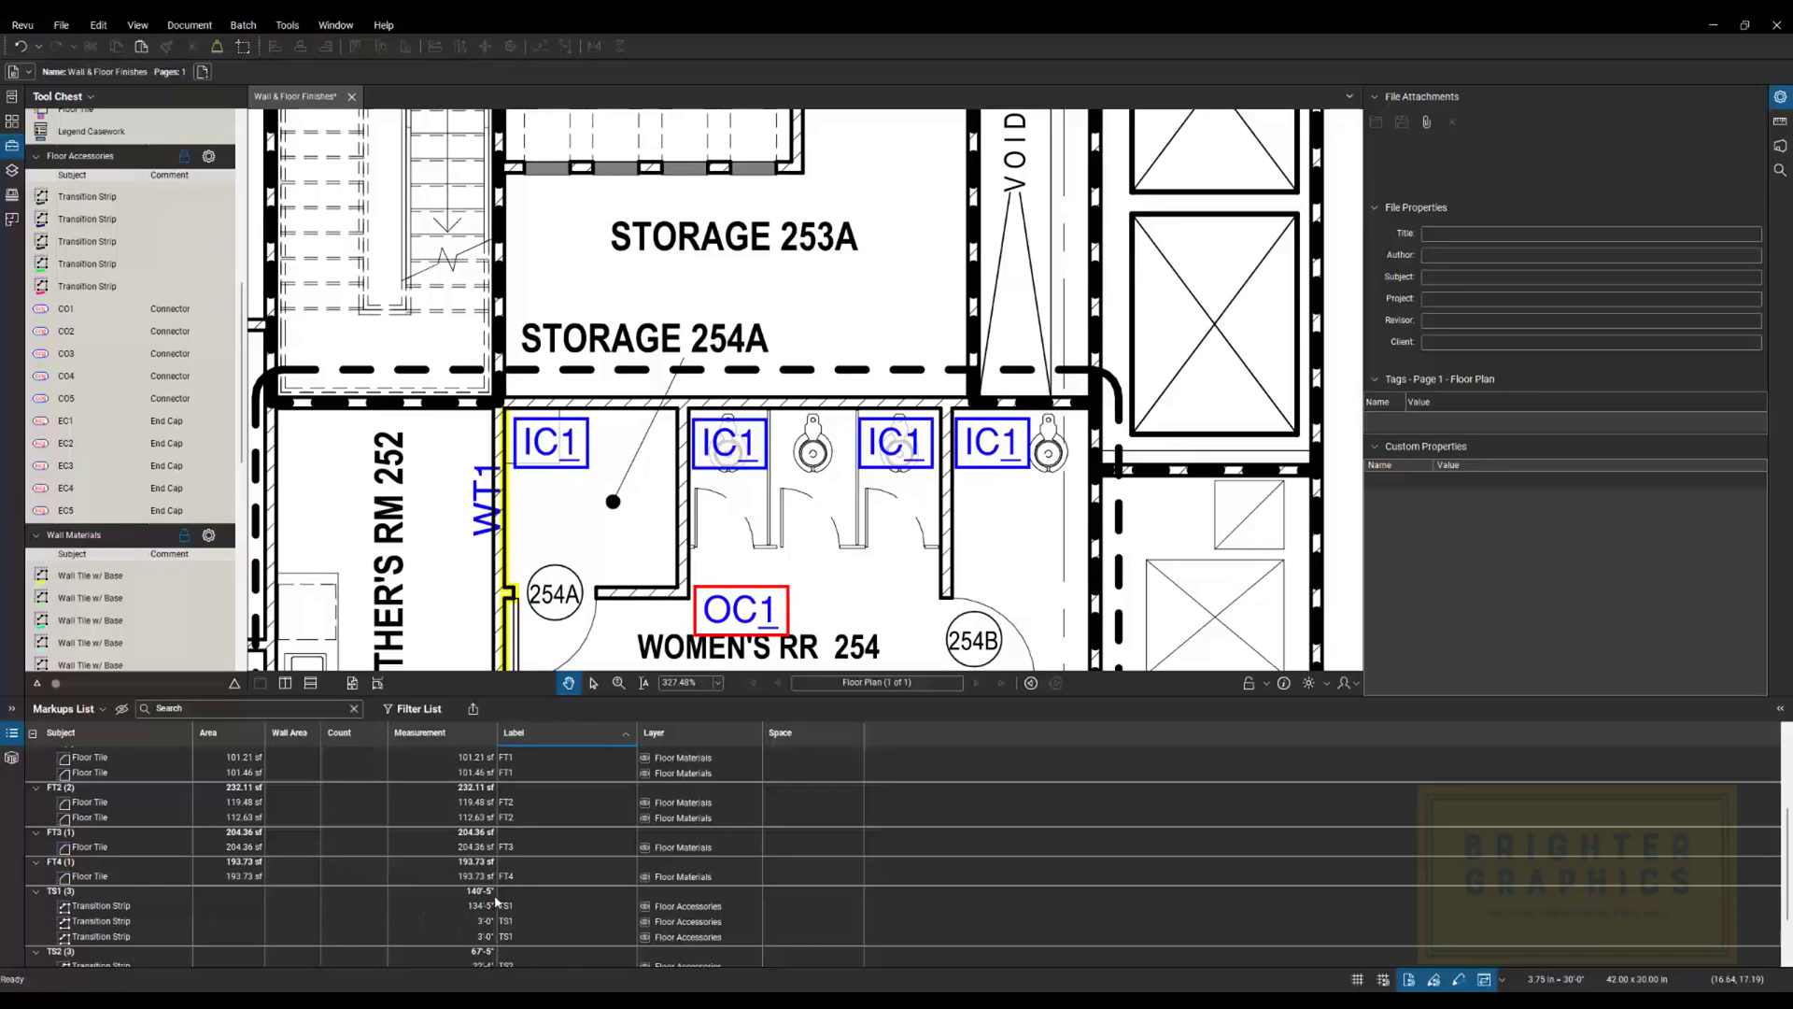
pyautogui.scroll(-3, 496, 899)
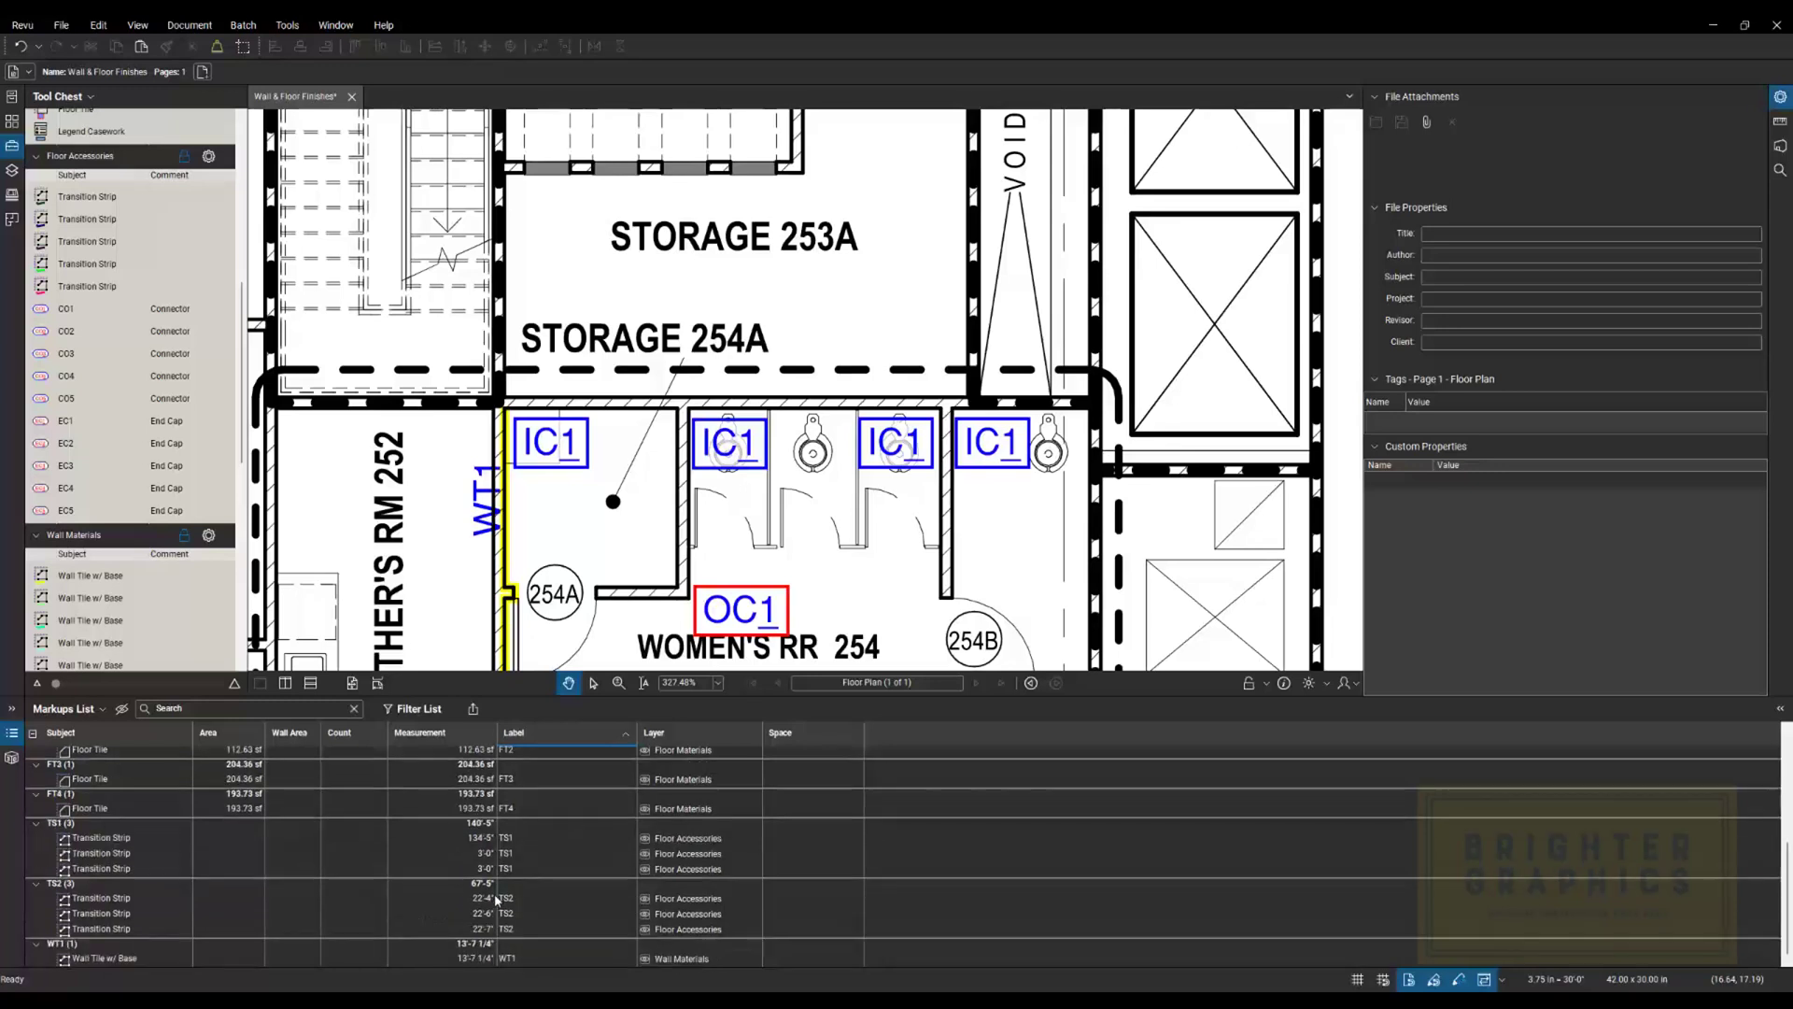